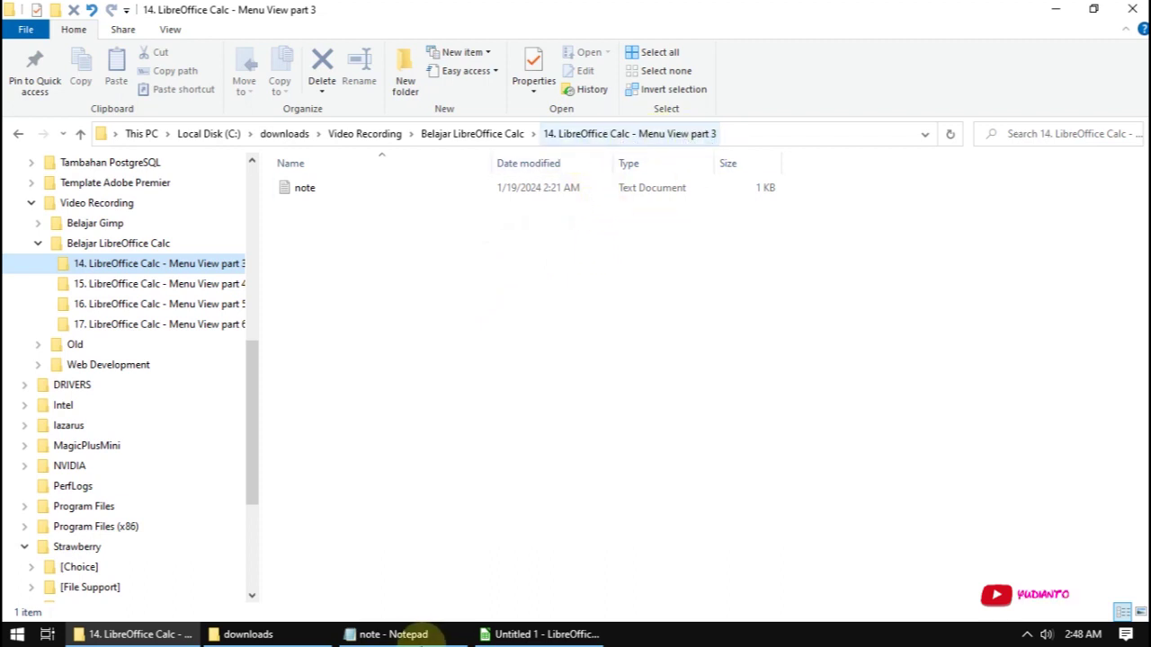
Bring up the Notepad note that lists the four View-menu topics.
{"action": "left_click", "coordinate": [416, 633]}
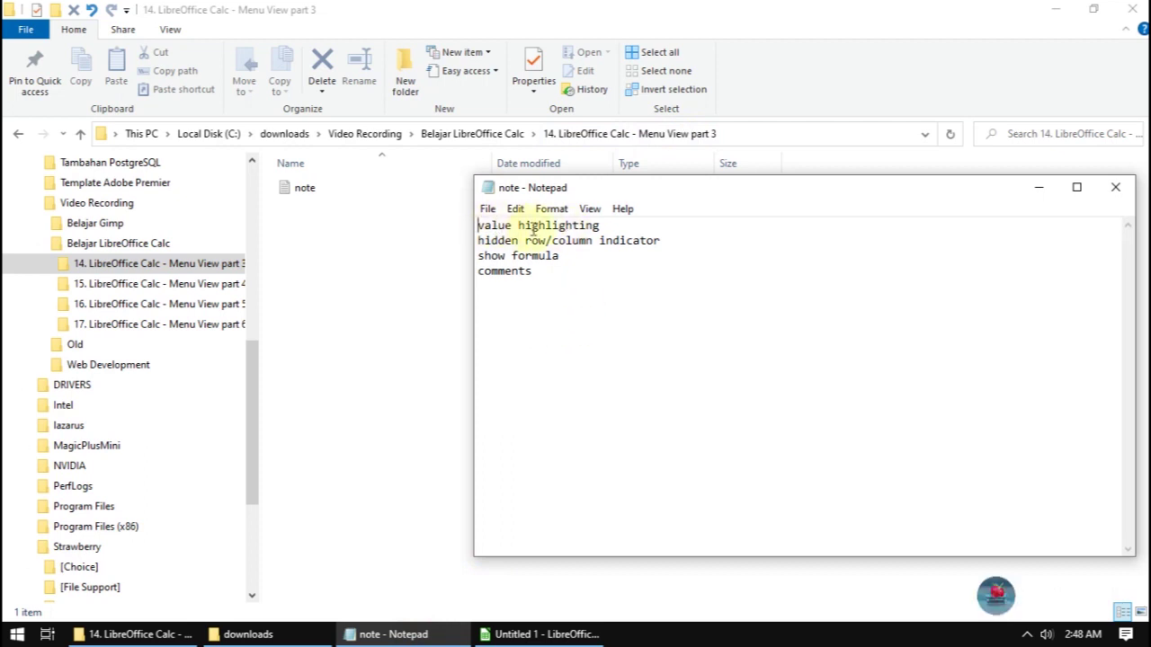
Review the topic list in Notepad, then switch to the blank Untitled 1 spreadsheet.
{"action": "left_click", "coordinate": [564, 261]}
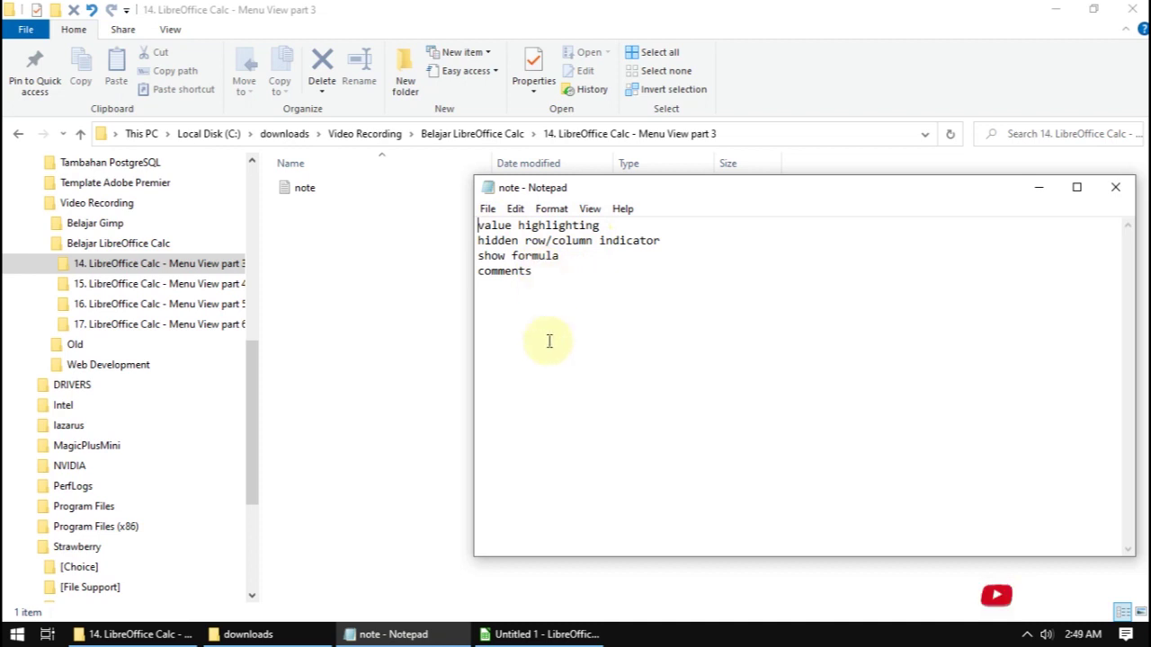
{"action": "left_click", "coordinate": [506, 632]}
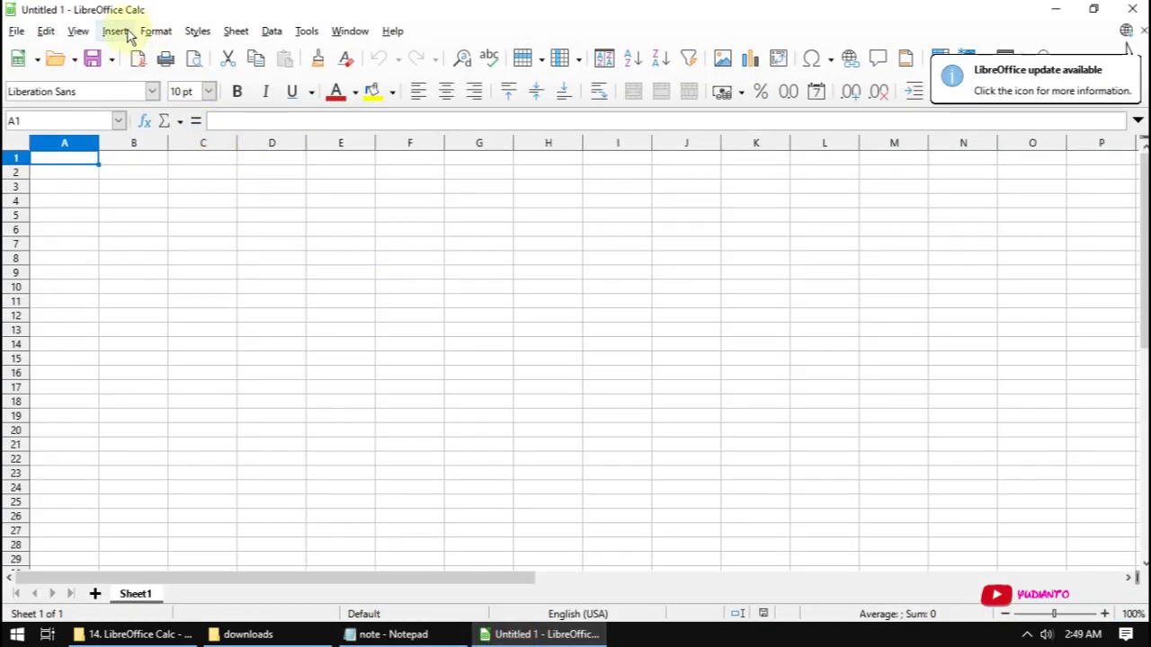
Browse the Insert and View menus without choosing anything.
{"action": "left_click", "coordinate": [124, 34]}
{"action": "mouse_move", "coordinate": [87, 36]}
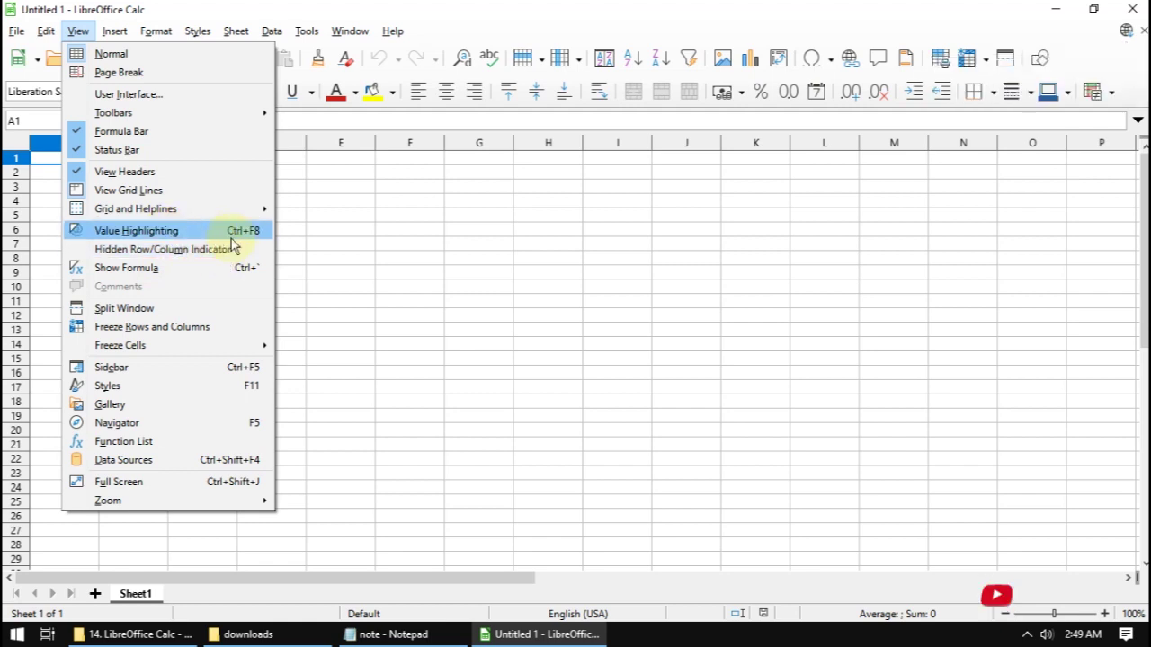
{"action": "left_click", "coordinate": [354, 255]}
Enter 1, 2, 3 and 4 into cells A1 through D1.
{"action": "type", "text": "1"}
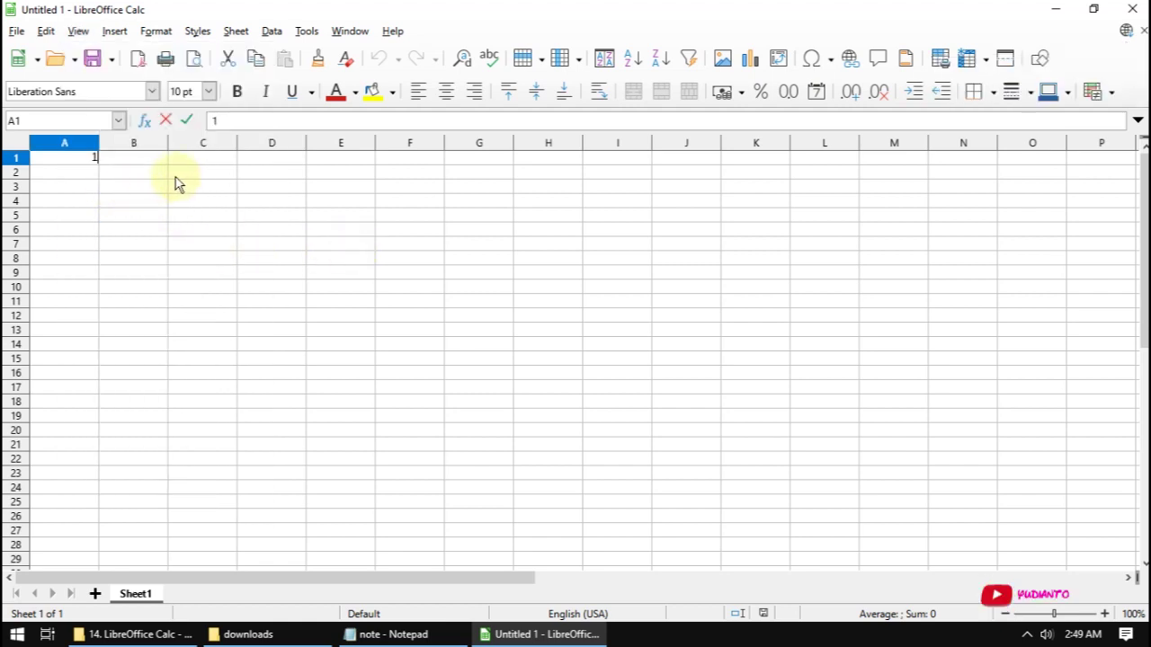
{"action": "left_click", "coordinate": [165, 160]}
{"action": "type", "text": "2"}
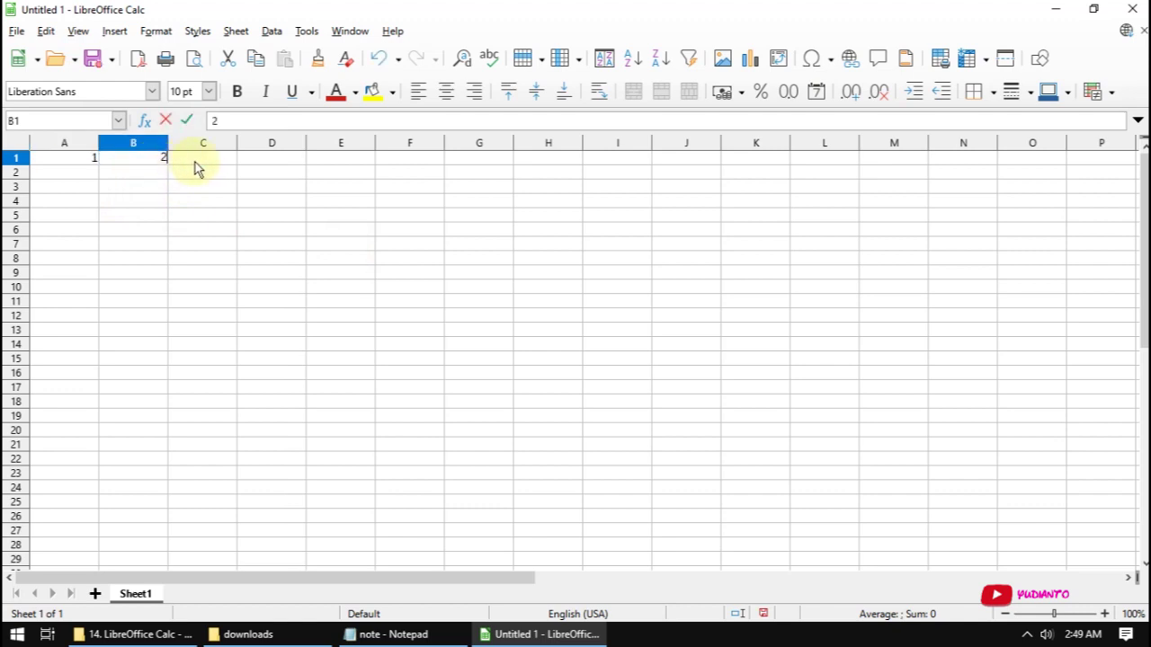
{"action": "left_click", "coordinate": [205, 160]}
{"action": "type", "text": "3"}
{"action": "left_click", "coordinate": [251, 160]}
{"action": "type", "text": "4"}
Enter the formula =a1+b1 in E1 so it shows 3.
{"action": "left_click", "coordinate": [347, 170]}
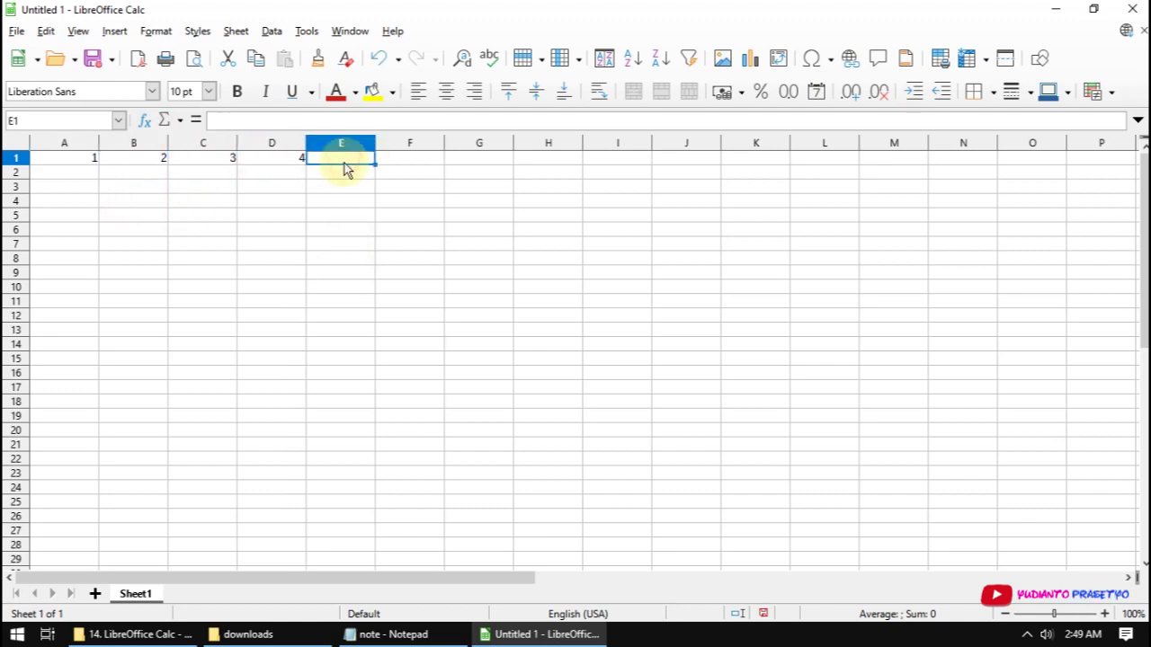
{"action": "type", "text": "=a1"}
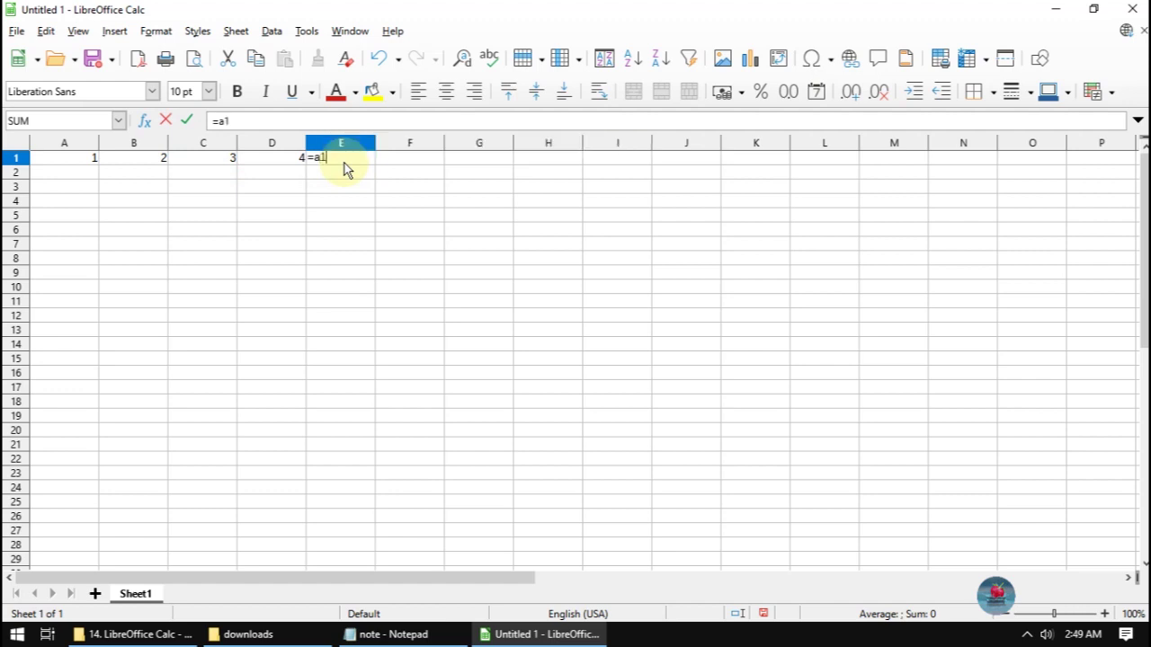
{"action": "type", "text": "+b1"}
{"action": "key", "text": "Return"}
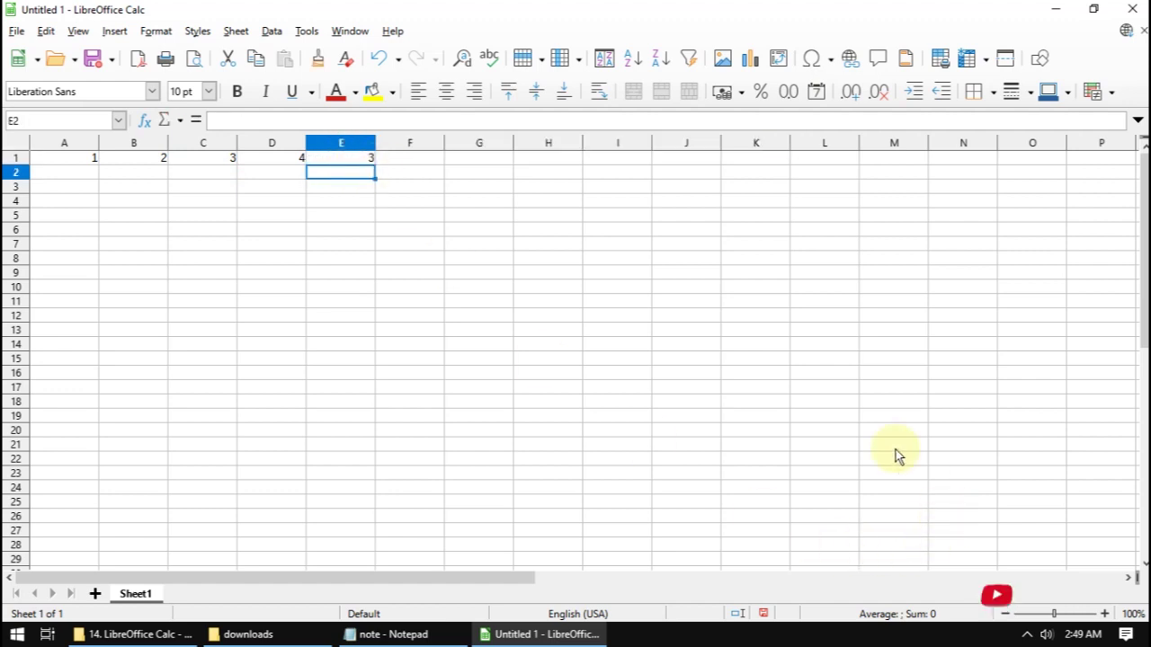
Turn on value highlighting and zoom the sheet to about 185%.
{"action": "left_click", "coordinate": [82, 29]}
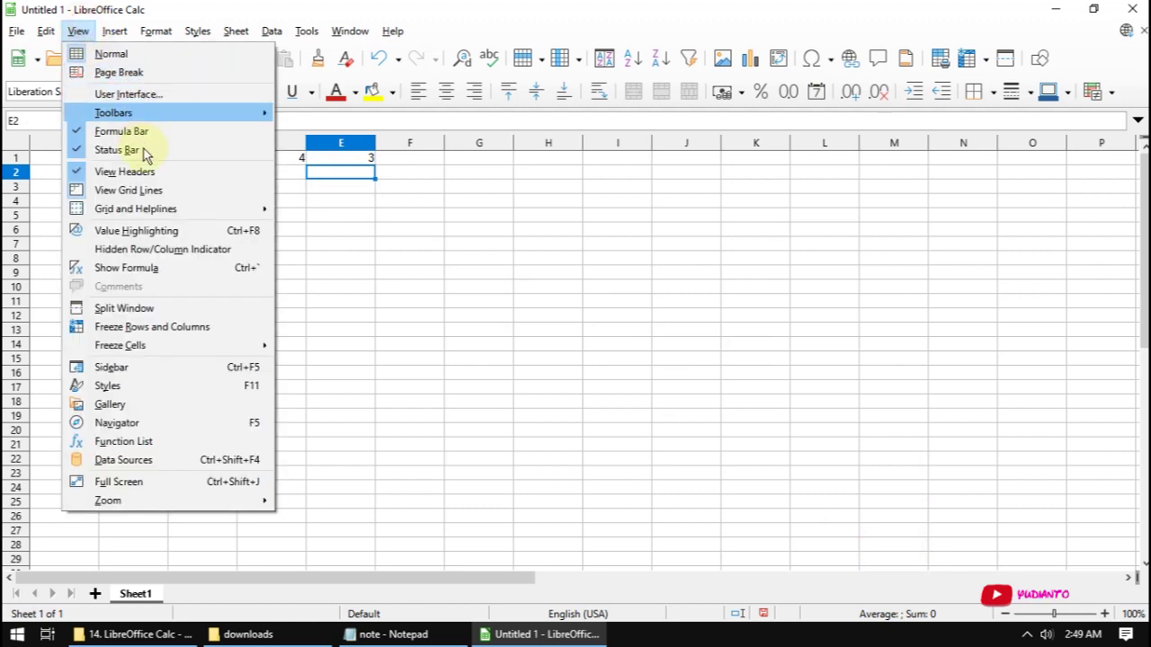
{"action": "left_click", "coordinate": [171, 227]}
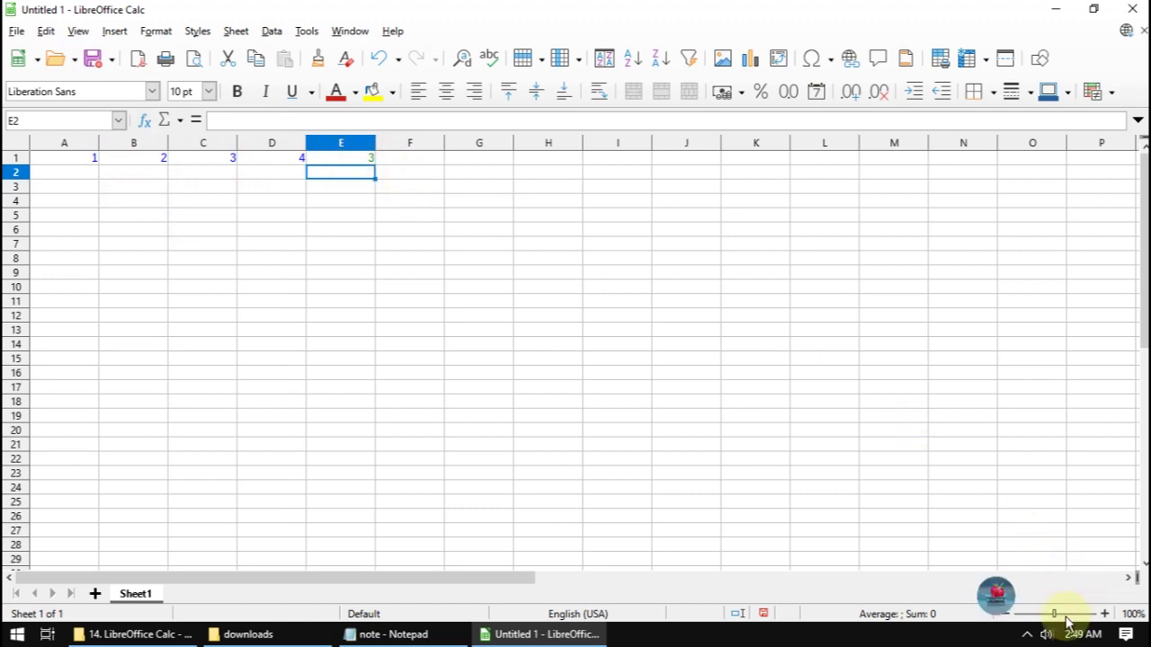
{"action": "left_click_drag", "start_coordinate": [1060, 614], "coordinate": [1067, 614]}
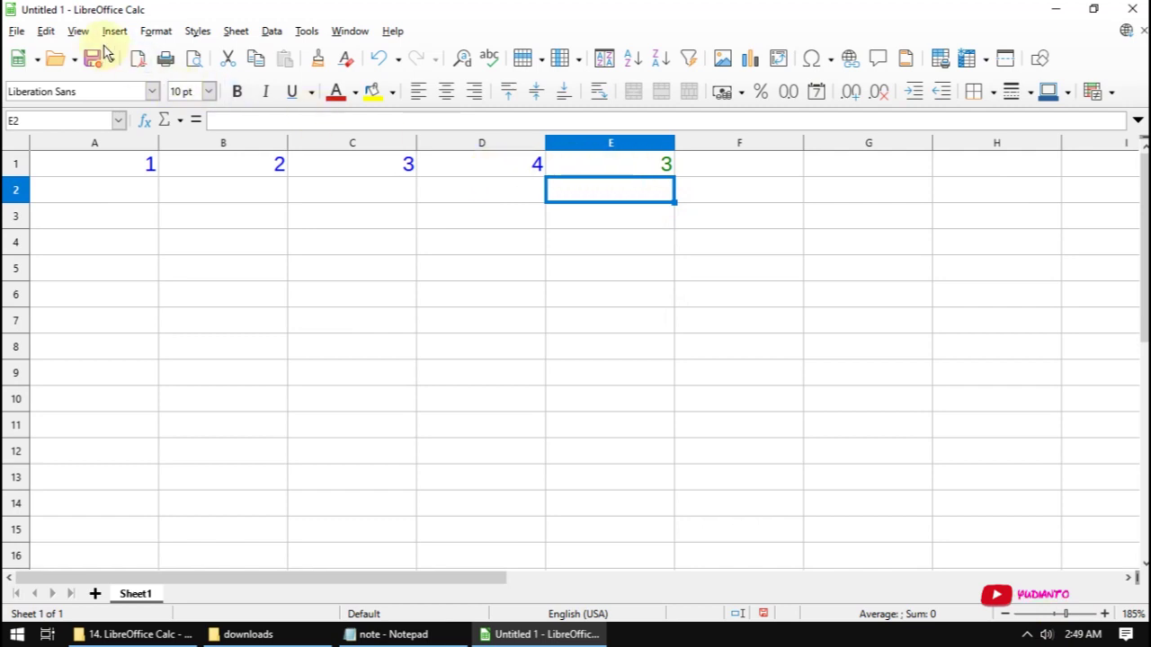
Toggle value highlighting off and back on to compare, then select A1:E1.
{"action": "left_click", "coordinate": [78, 32]}
{"action": "left_click", "coordinate": [139, 240]}
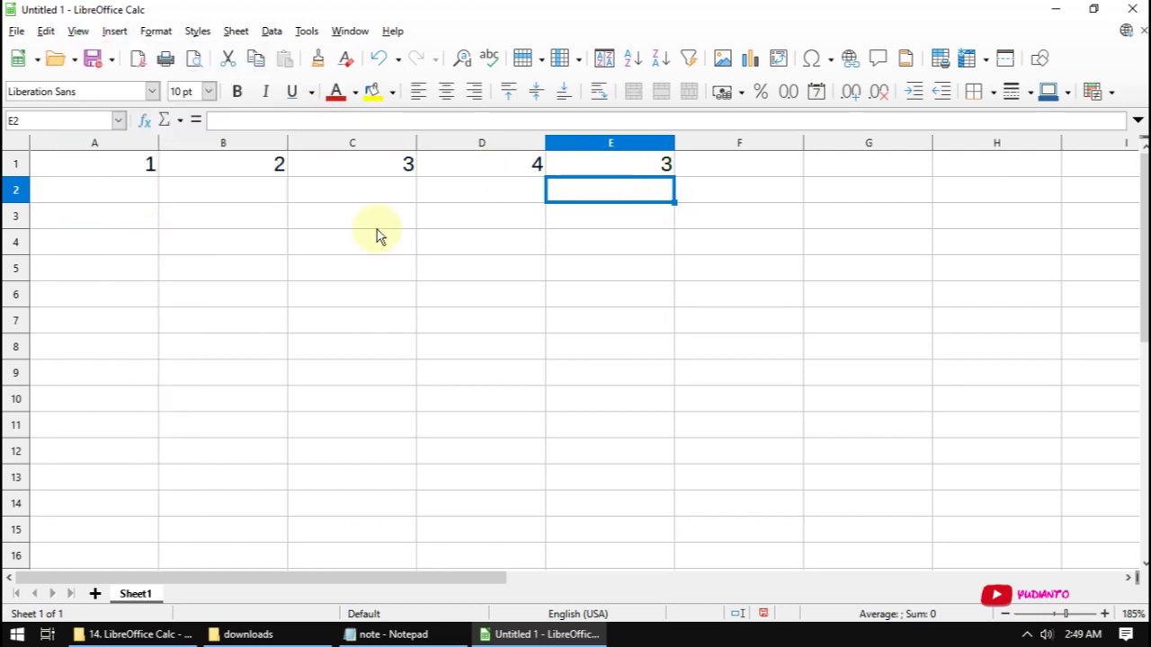
{"action": "left_click", "coordinate": [649, 166]}
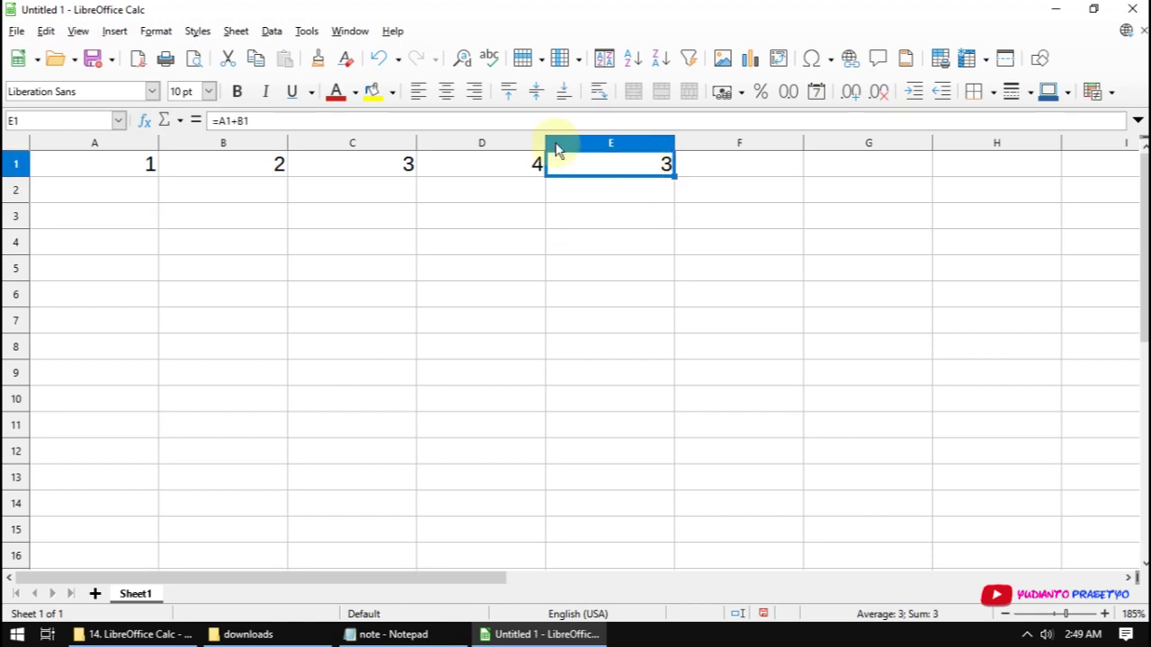
{"action": "left_click", "coordinate": [78, 30]}
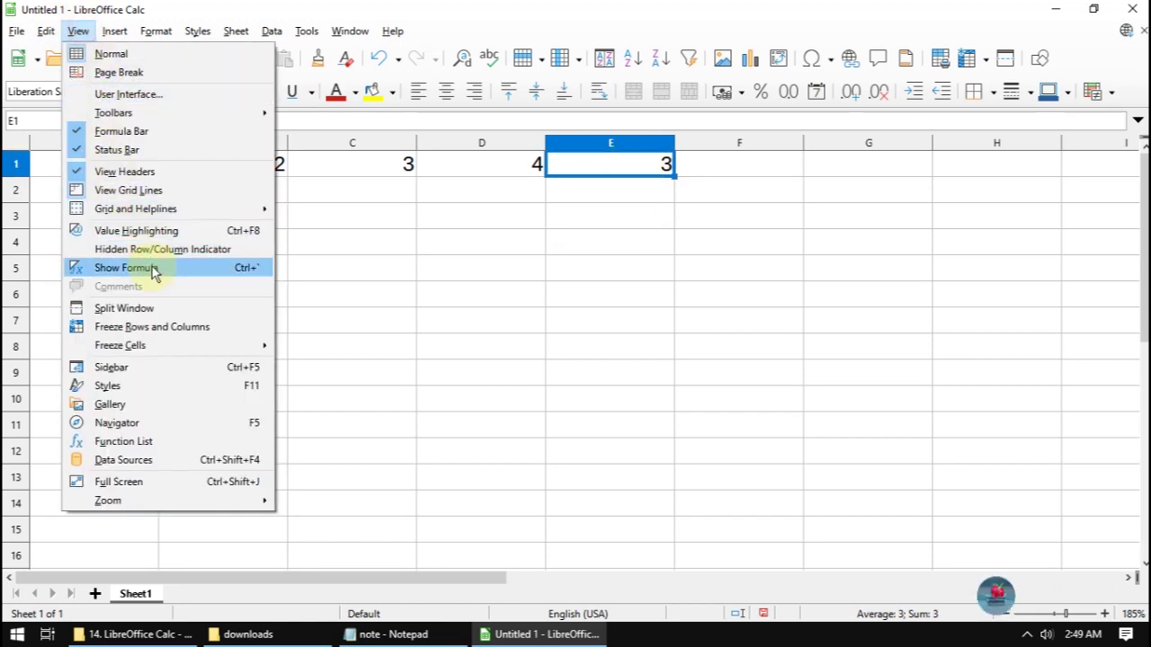
{"action": "left_click", "coordinate": [149, 231]}
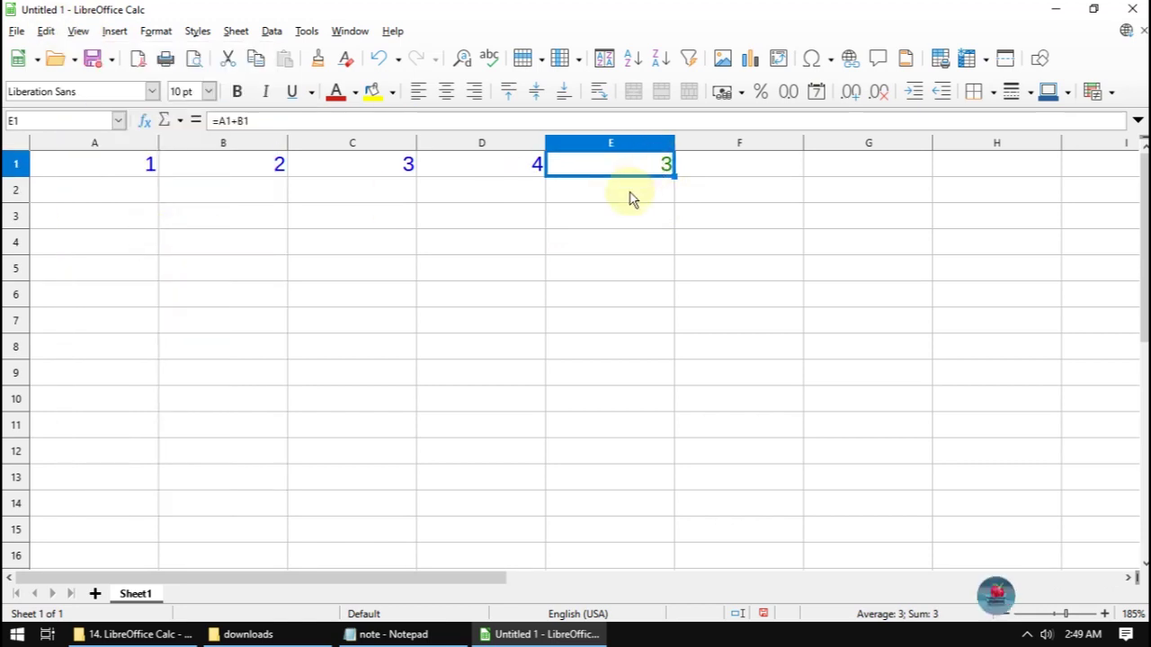
{"action": "left_click", "coordinate": [599, 212]}
{"action": "left_click", "coordinate": [78, 31]}
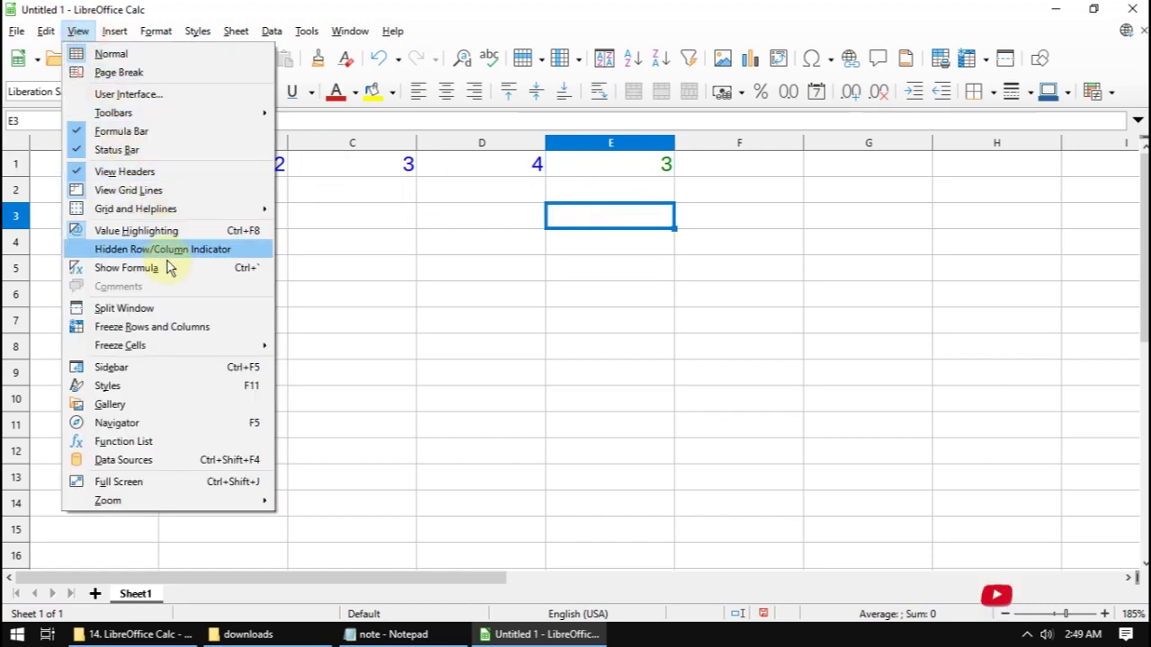
{"action": "left_click", "coordinate": [382, 293]}
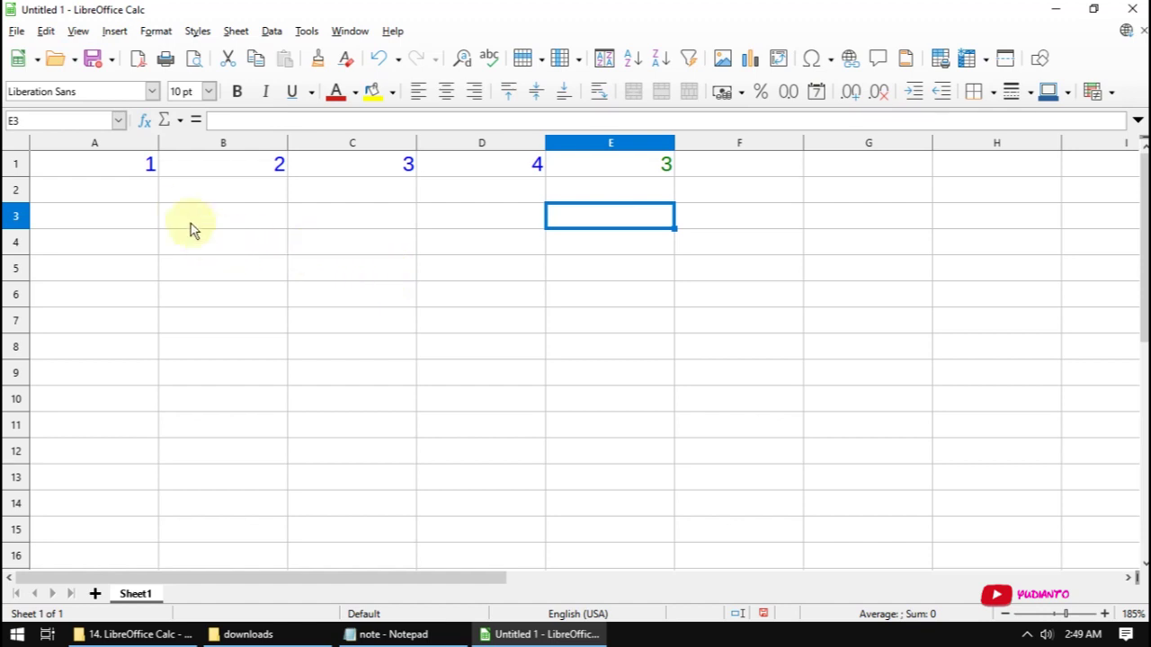
{"action": "left_click_drag", "start_coordinate": [137, 171], "coordinate": [565, 173]}
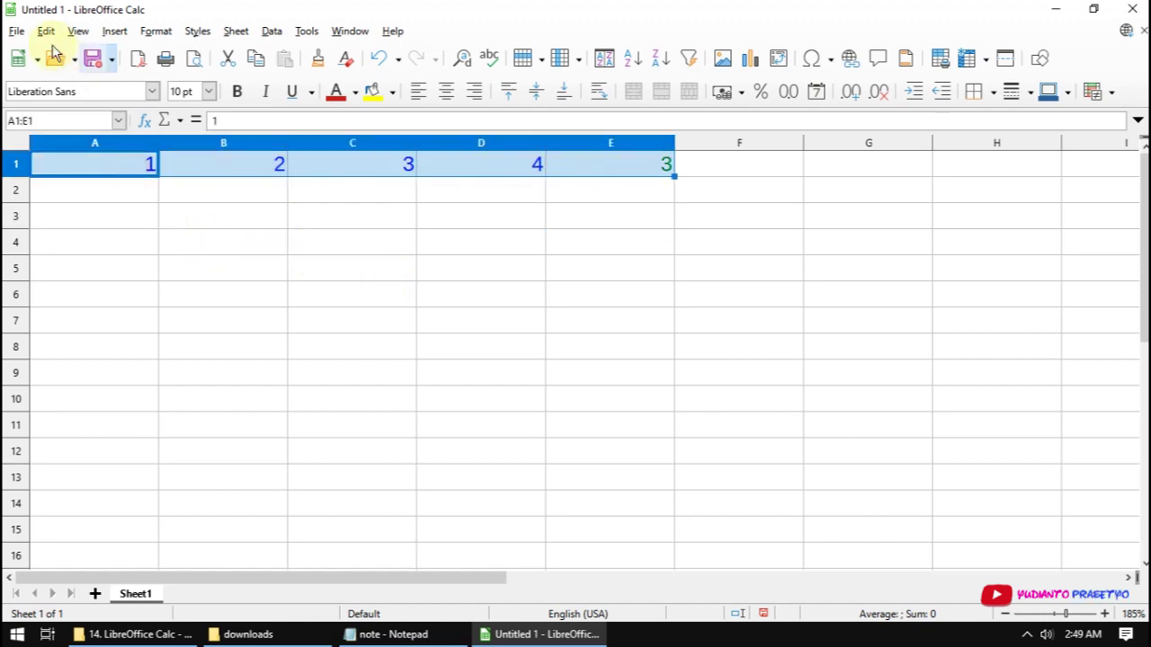
Turn value highlighting off and clear the formula in E1.
{"action": "left_click", "coordinate": [79, 33]}
{"action": "left_click", "coordinate": [129, 229]}
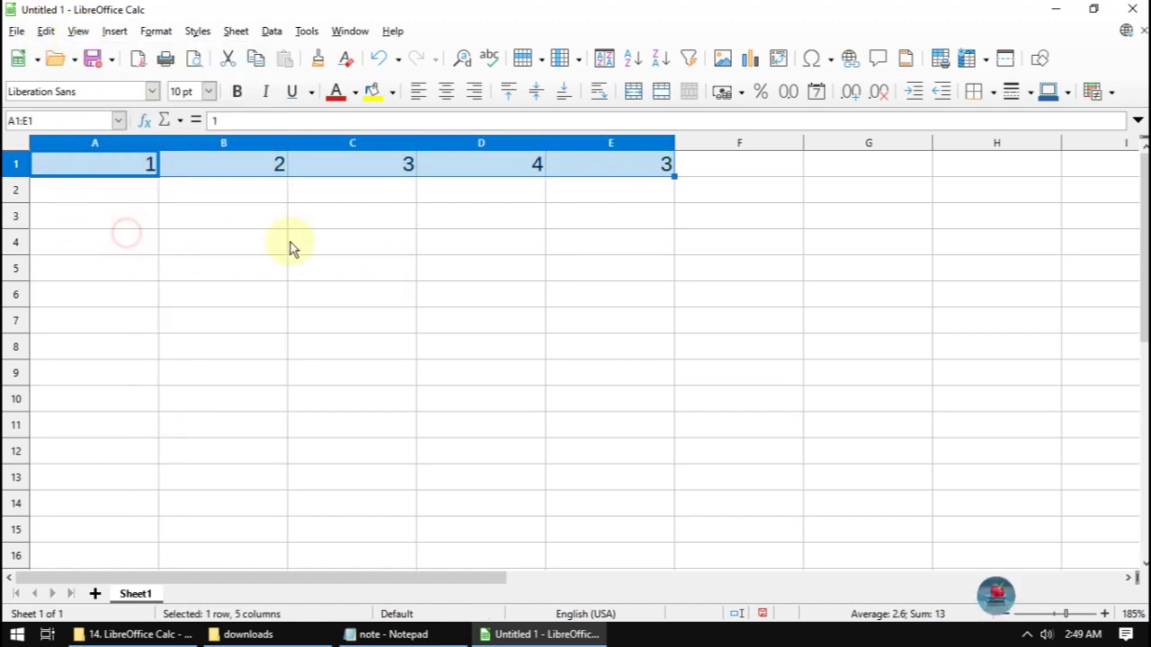
{"action": "left_click", "coordinate": [430, 235]}
{"action": "left_click", "coordinate": [665, 166]}
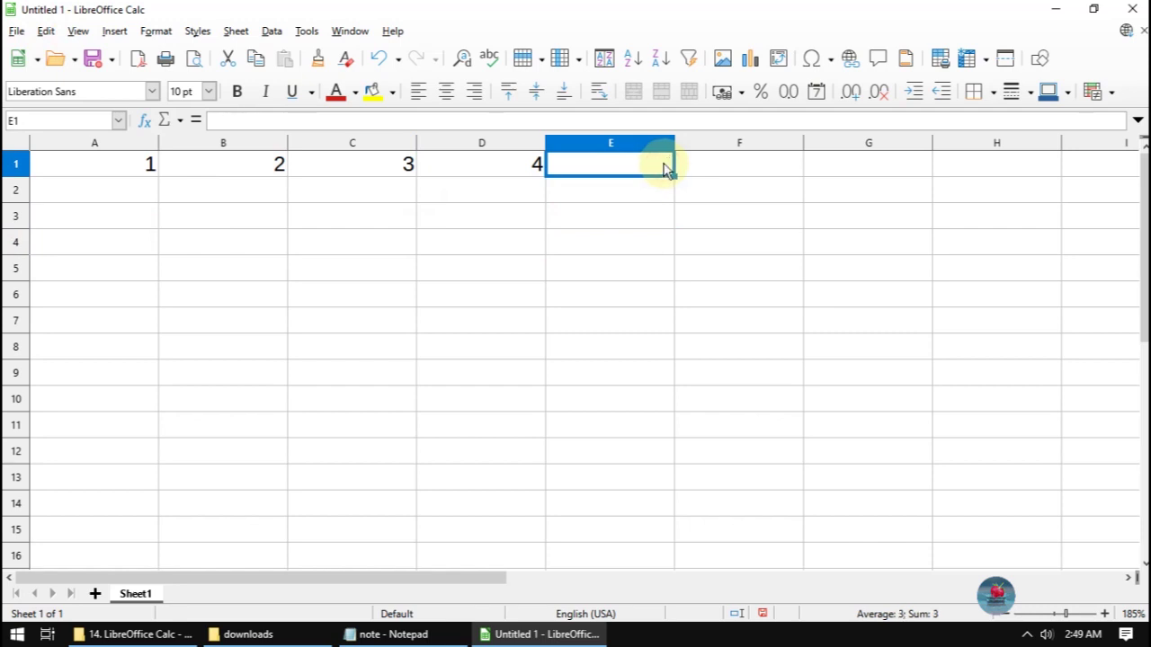
Fill columns A–D down to row 10 with series 1–10, 2–11, 3–12 and 4–13.
{"action": "left_click", "coordinate": [141, 177]}
{"action": "left_click_drag", "start_coordinate": [154, 179], "coordinate": [144, 404]}
{"action": "left_click", "coordinate": [256, 171]}
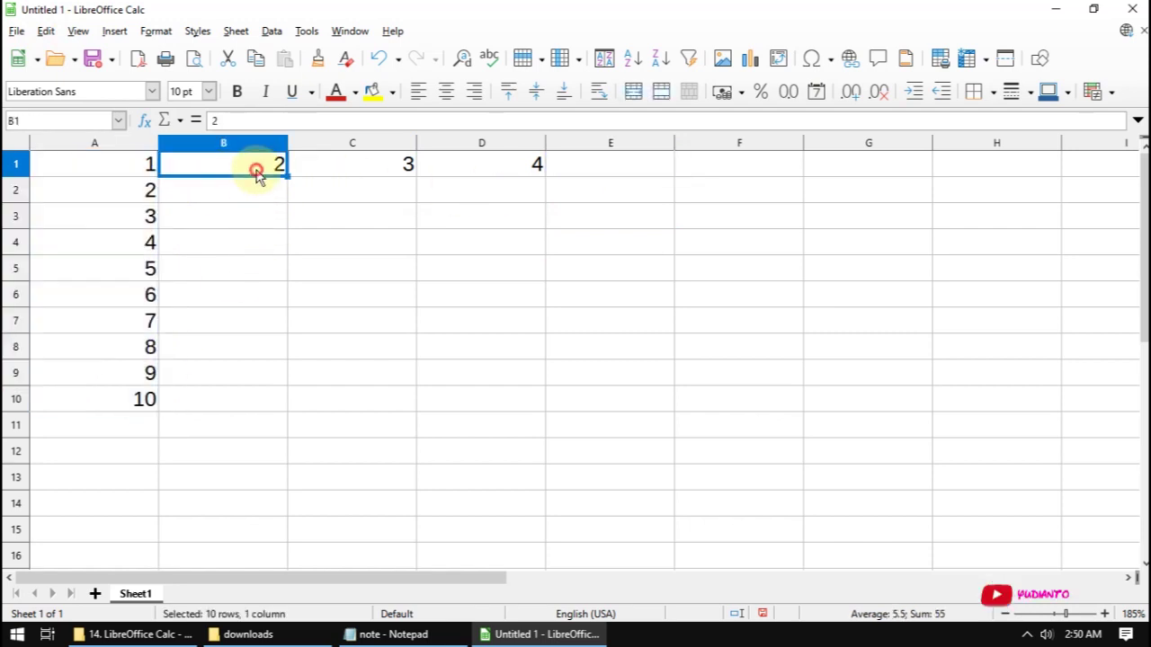
{"action": "left_click_drag", "start_coordinate": [286, 177], "coordinate": [272, 411]}
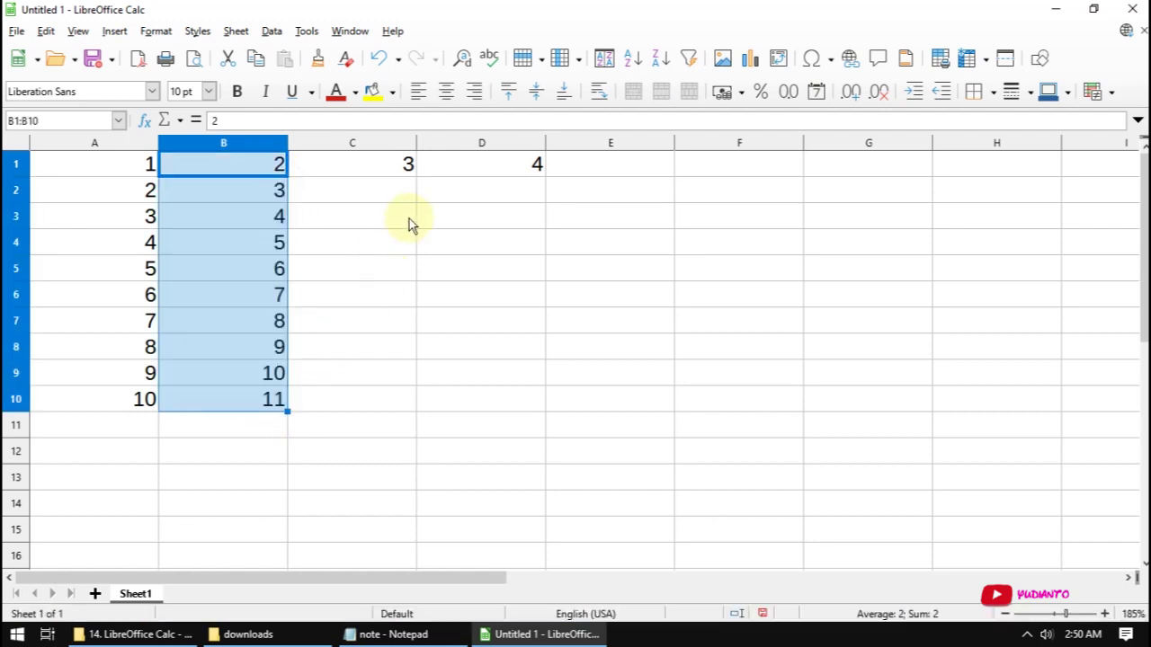
{"action": "left_click", "coordinate": [404, 165]}
{"action": "left_click_drag", "start_coordinate": [414, 176], "coordinate": [401, 416]}
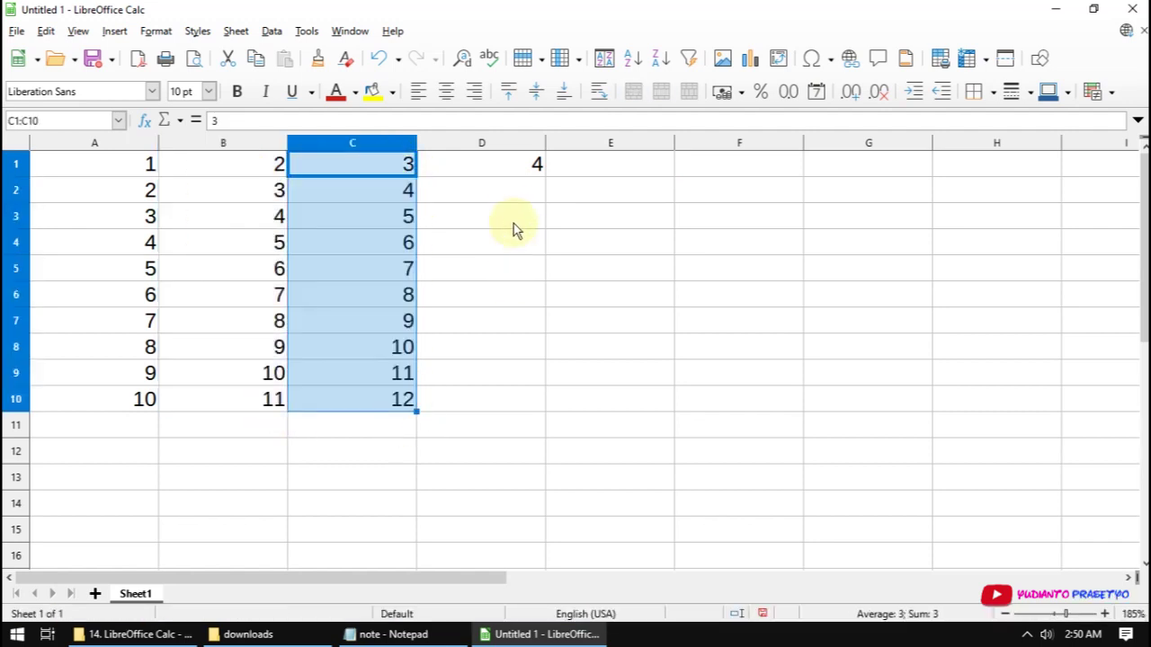
{"action": "left_click", "coordinate": [529, 167]}
{"action": "left_click_drag", "start_coordinate": [543, 175], "coordinate": [521, 410]}
{"action": "left_click", "coordinate": [654, 325]}
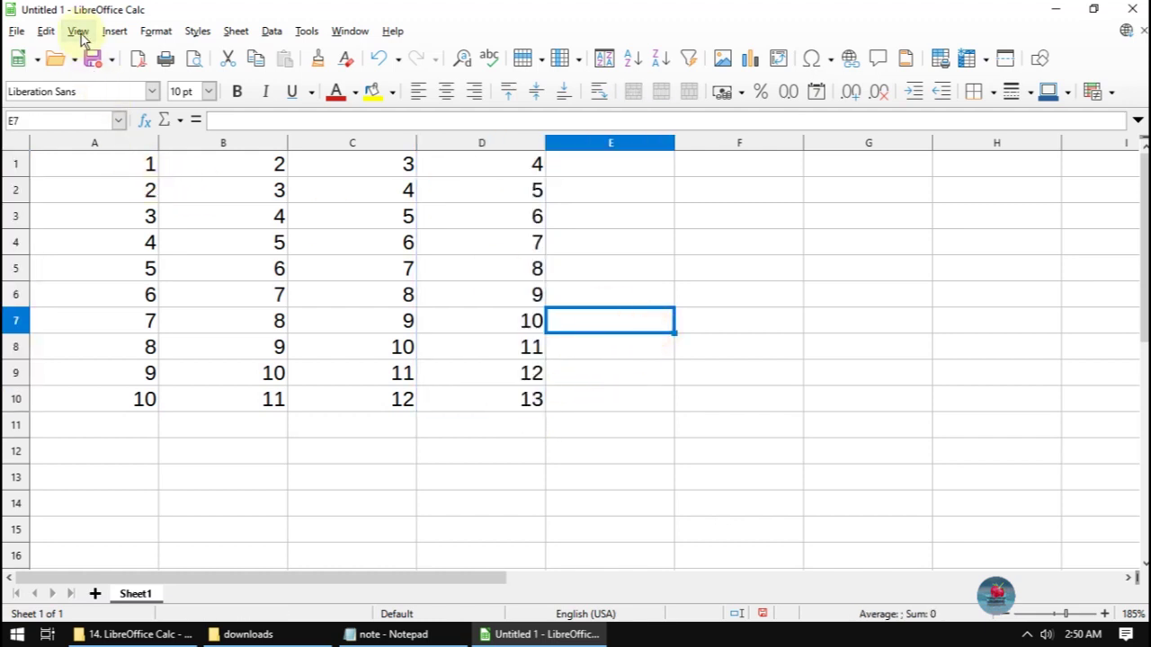
Toggle the Hidden Row/Column Indicator on and then off again.
{"action": "left_click", "coordinate": [78, 33]}
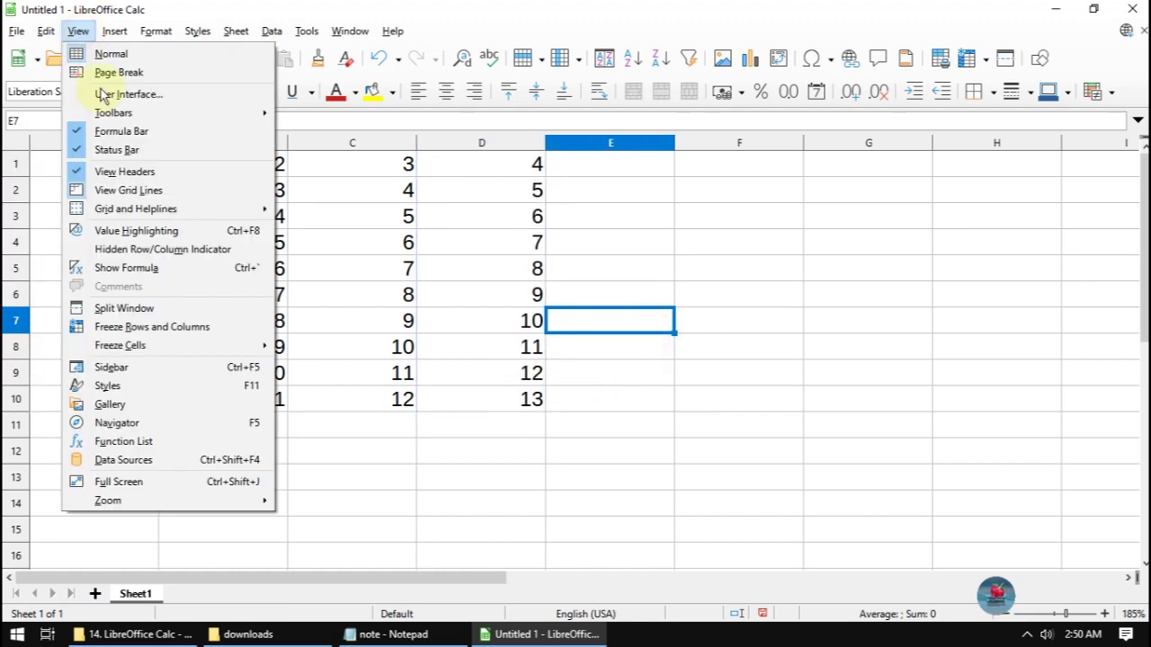
{"action": "left_click", "coordinate": [183, 256]}
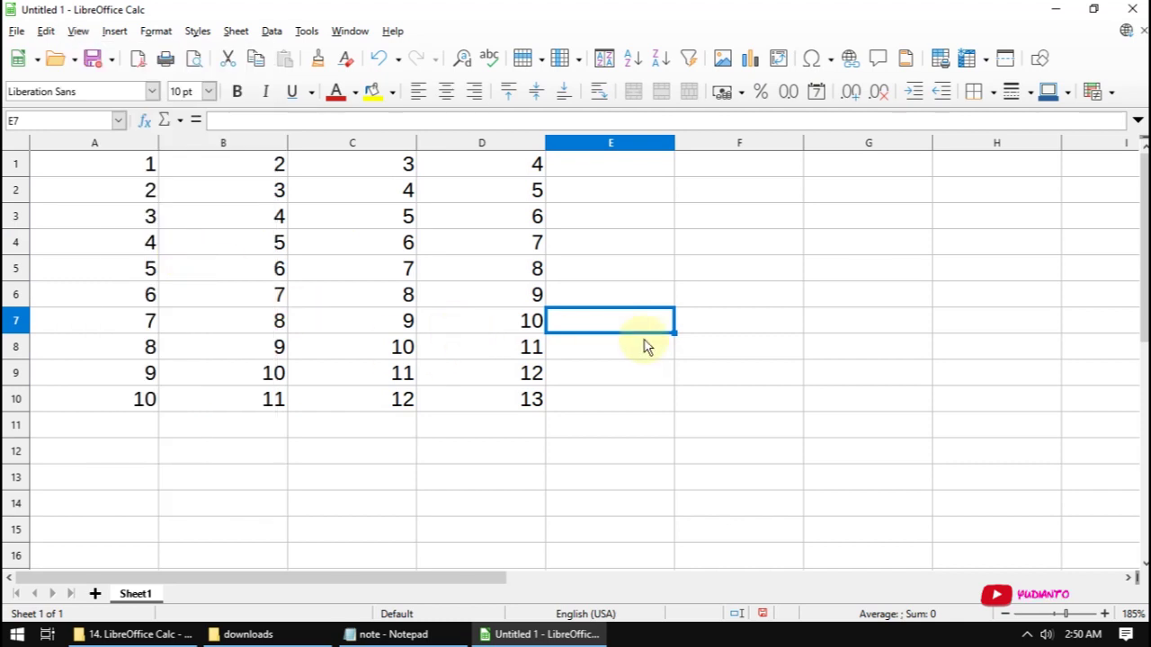
{"action": "left_click", "coordinate": [78, 31]}
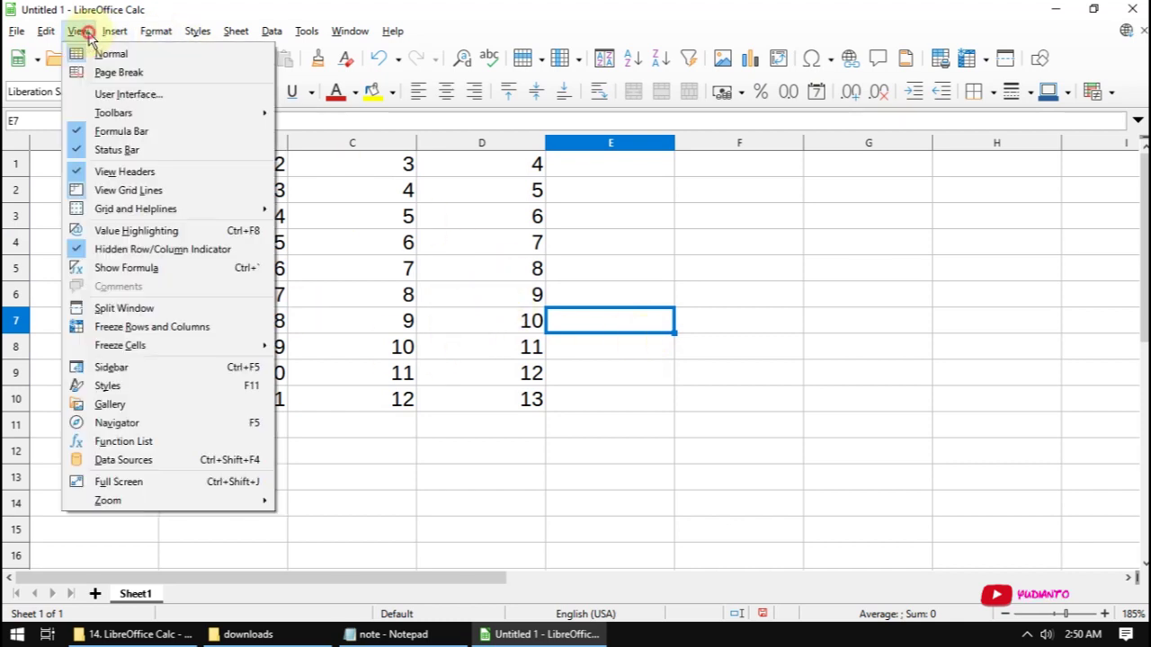
{"action": "left_click", "coordinate": [147, 250]}
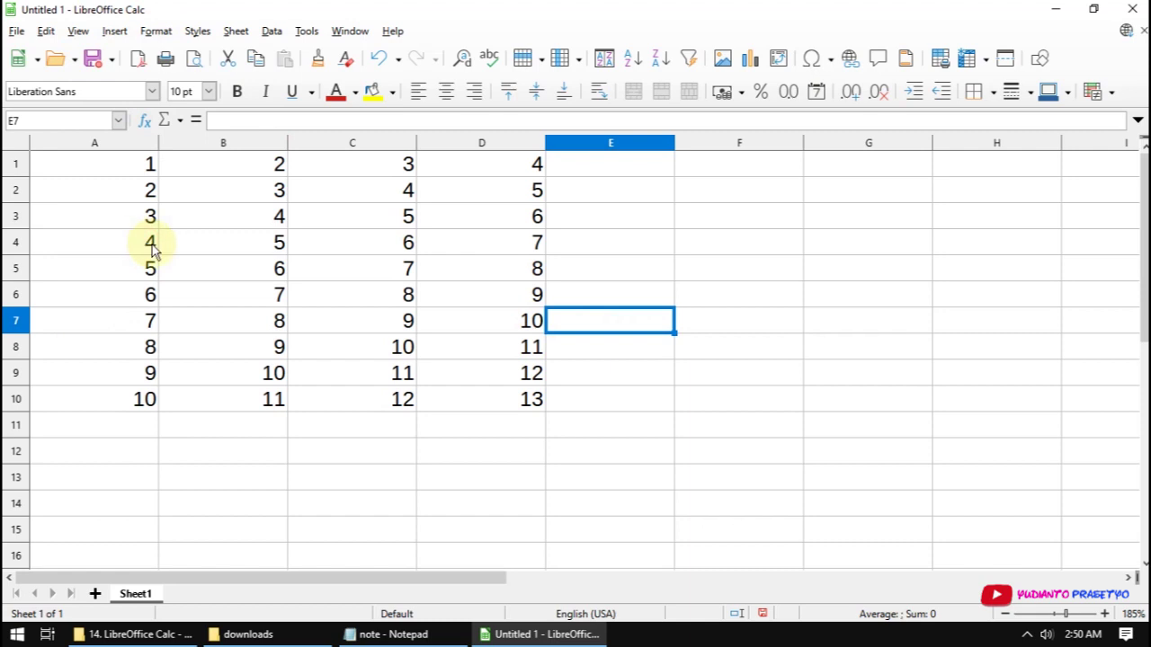
Hide row 5 and column B through their header context menus.
{"action": "right_click", "coordinate": [13, 277]}
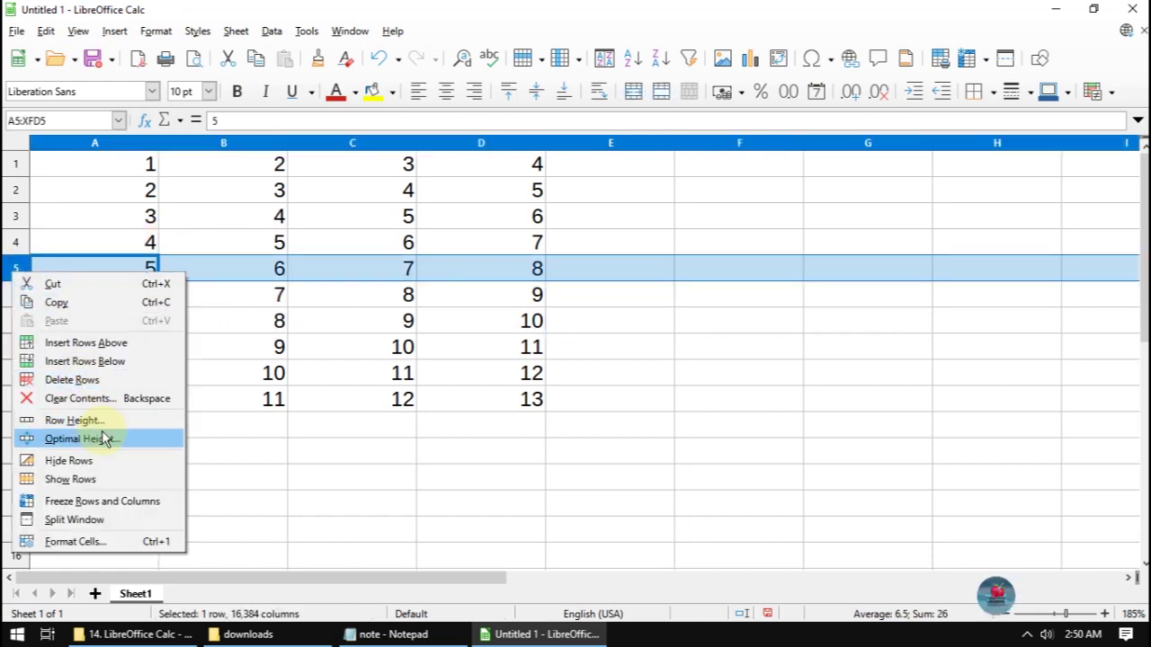
{"action": "left_click", "coordinate": [101, 469]}
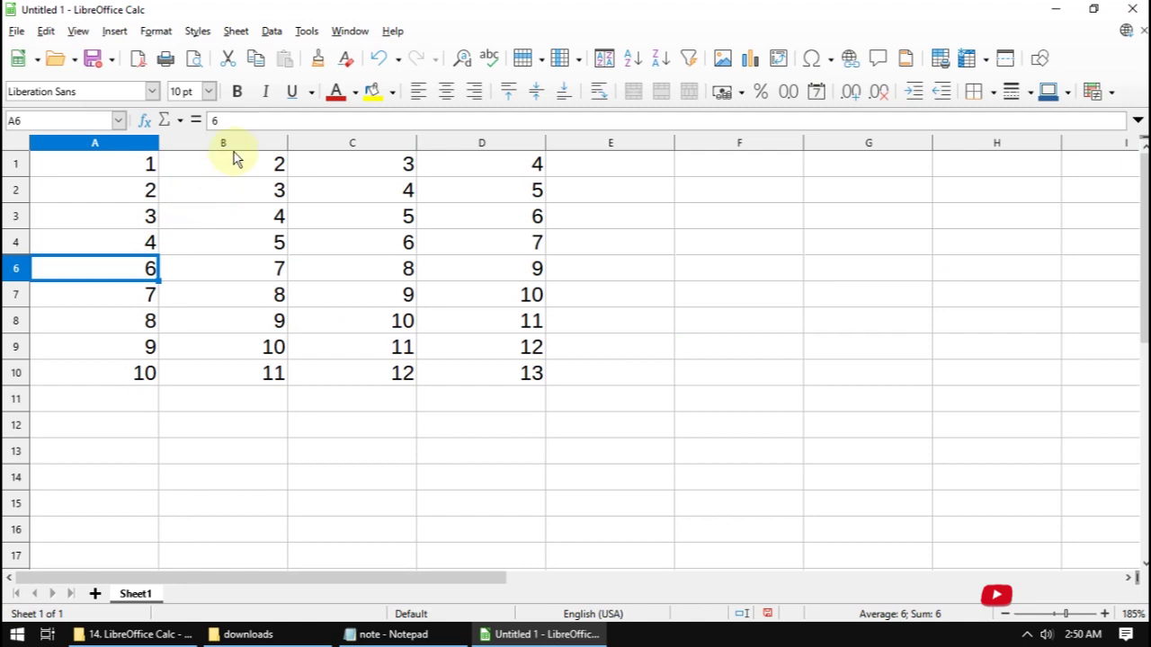
{"action": "left_click", "coordinate": [235, 149]}
{"action": "right_click", "coordinate": [234, 153]}
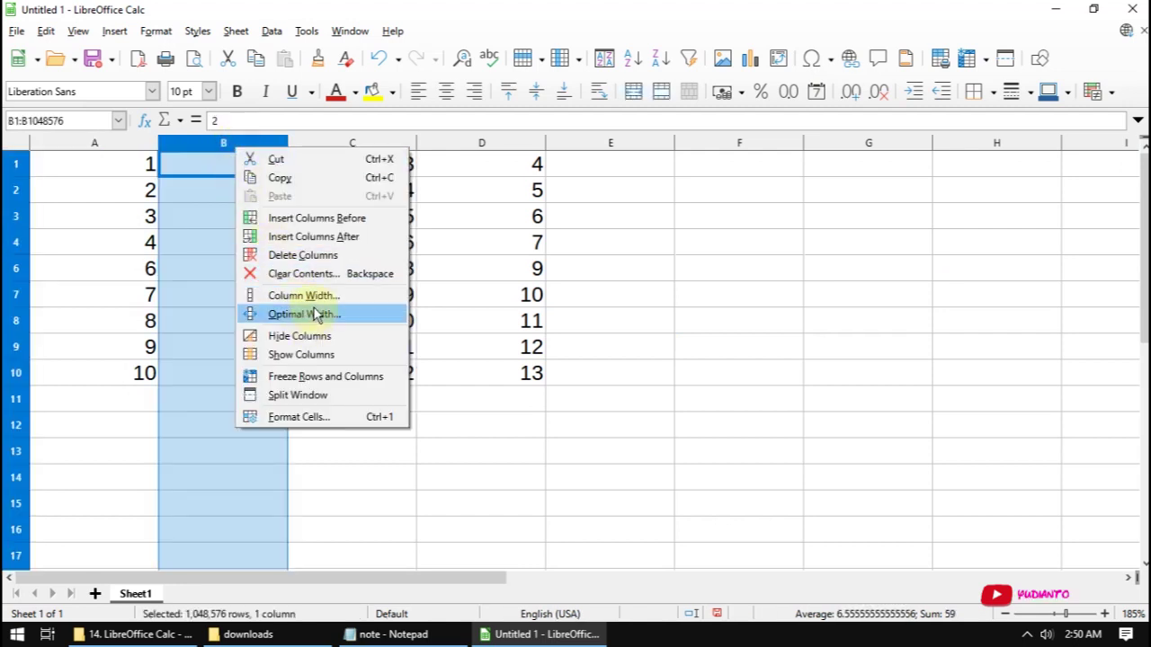
{"action": "left_click", "coordinate": [326, 337]}
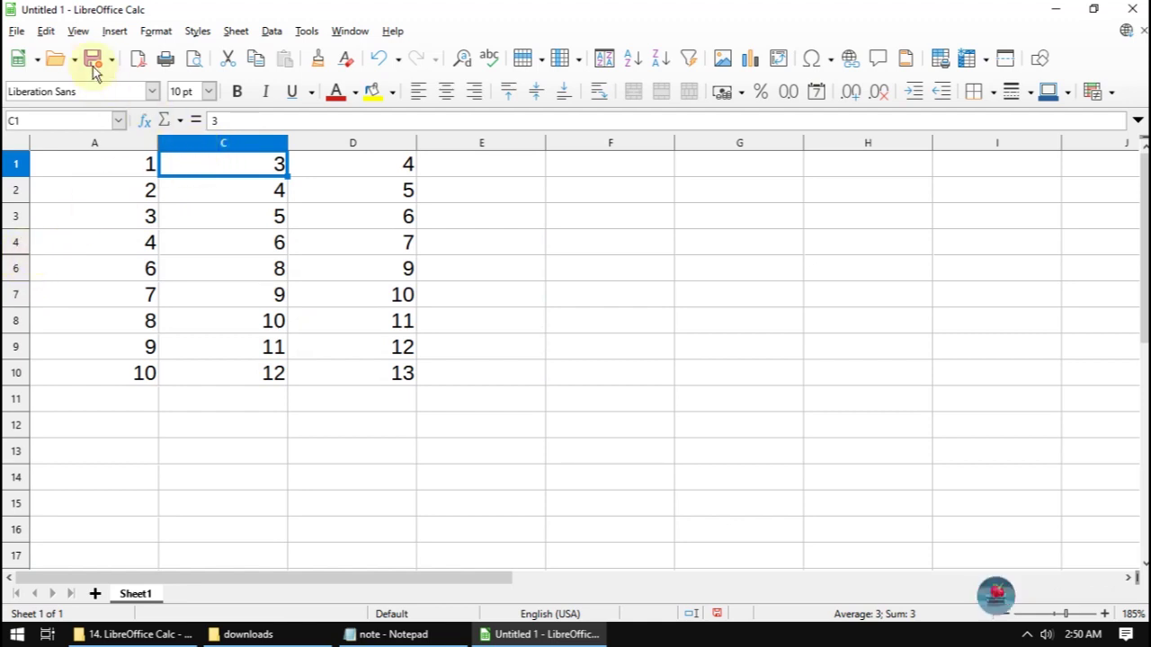
{"action": "left_click", "coordinate": [78, 33]}
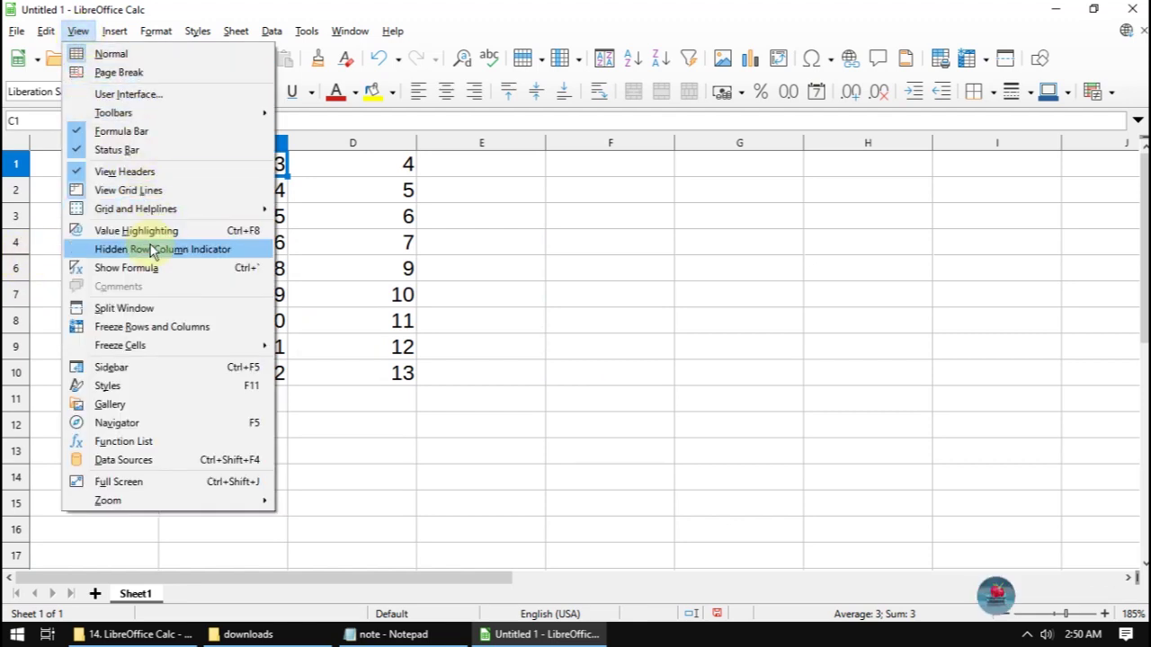
Enable the Hidden Row/Column Indicator so dotted lines mark hidden row 5 and column B.
{"action": "left_click", "coordinate": [153, 249]}
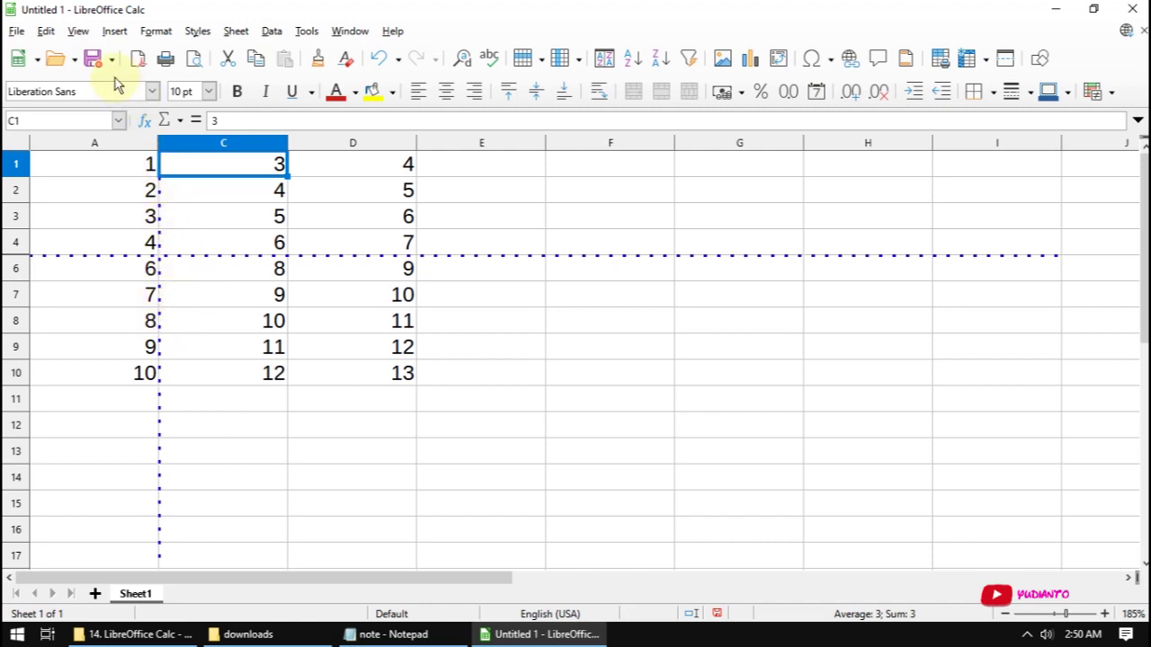
{"action": "left_click", "coordinate": [78, 32]}
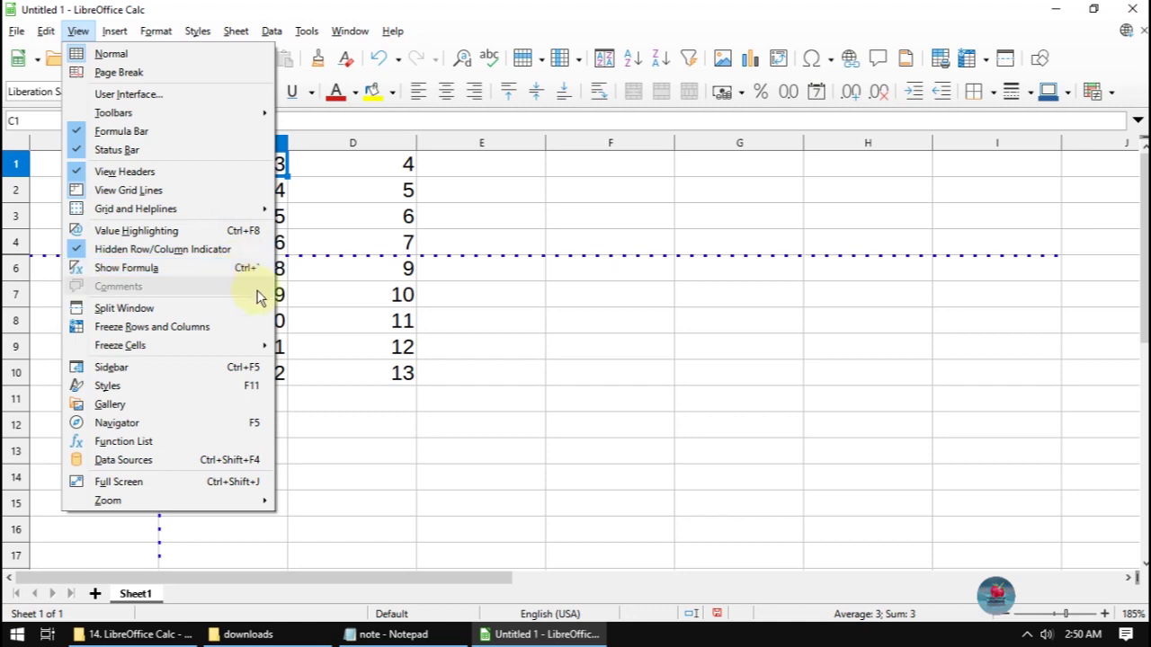
{"action": "left_click", "coordinate": [490, 395]}
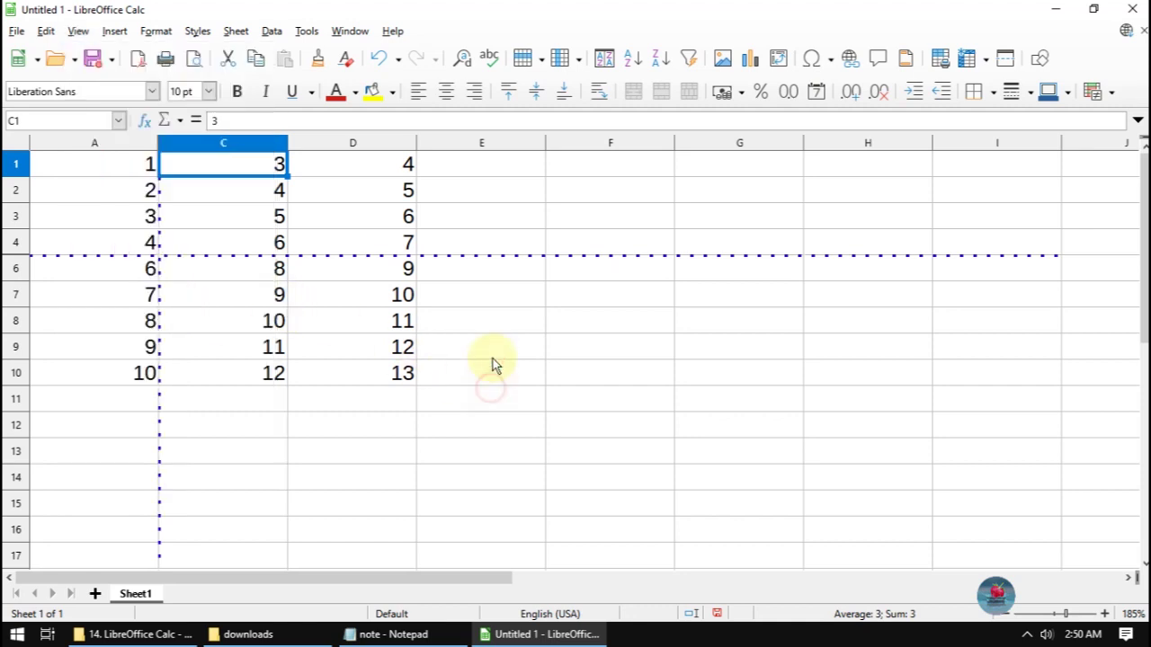
{"action": "left_click", "coordinate": [460, 162]}
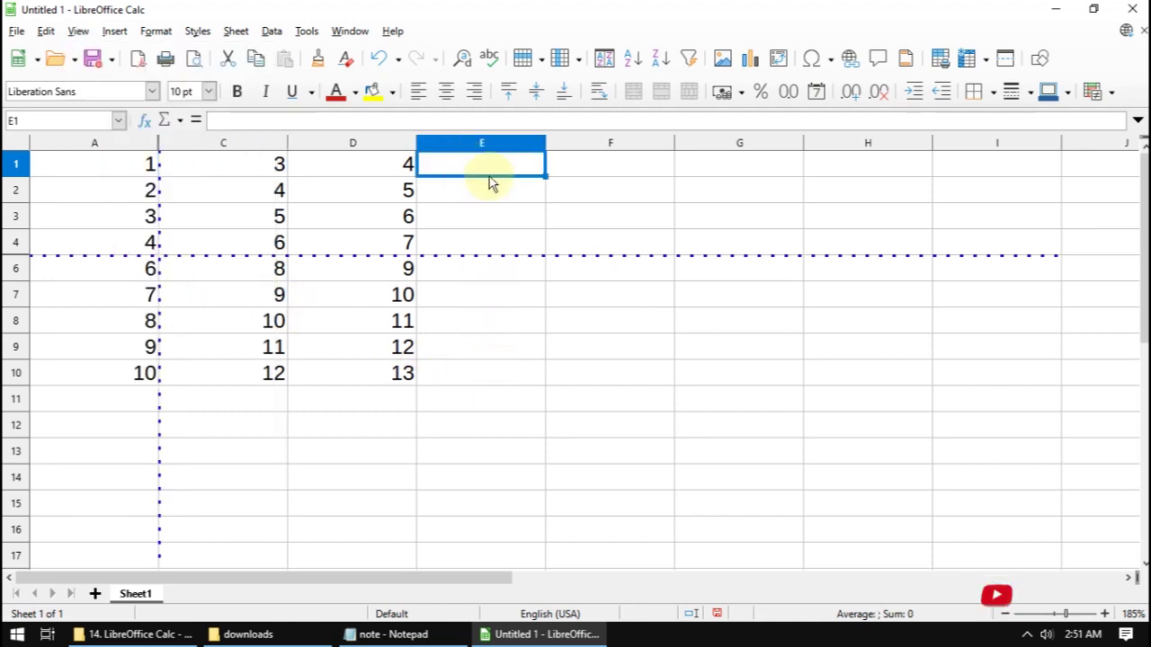
Enter =A1+B1 in E1, then turn on Show Formula so the formula text appears.
{"action": "type", "text": "=a1"}
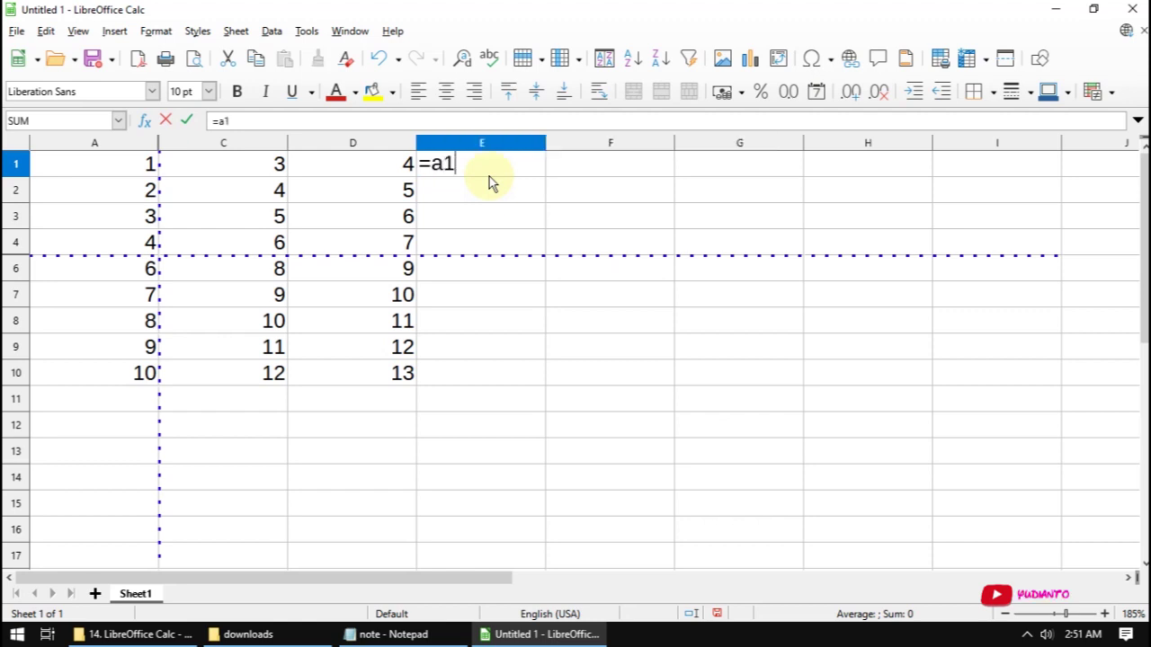
{"action": "type", "text": "b1"}
{"action": "key", "text": "Return"}
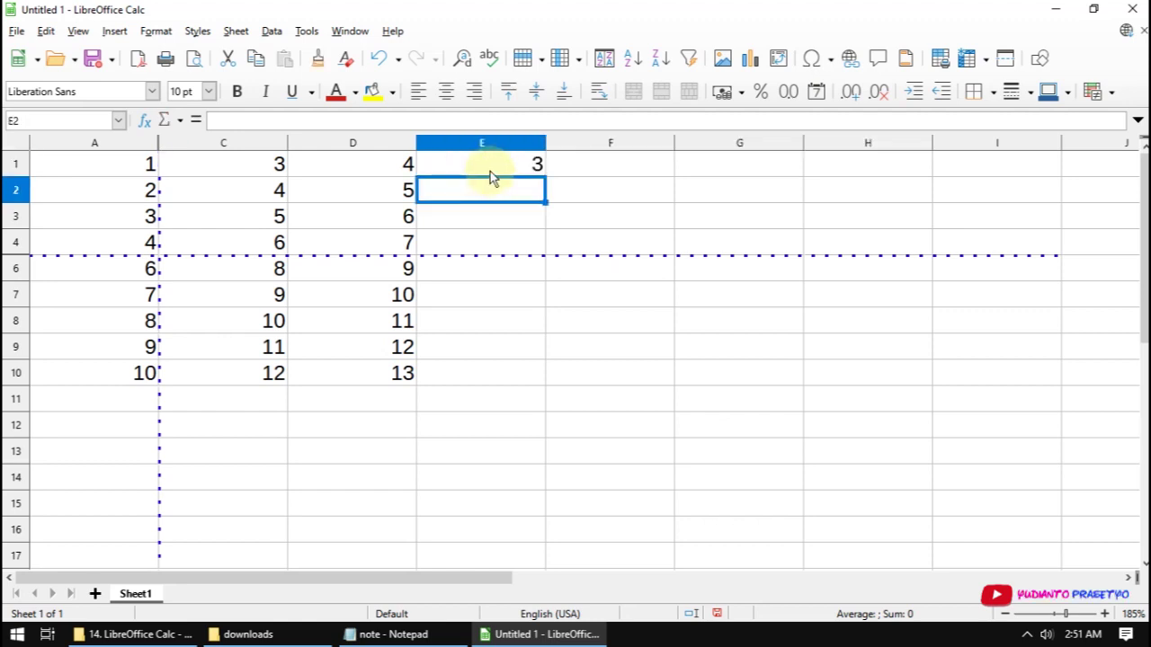
{"action": "left_click", "coordinate": [531, 169]}
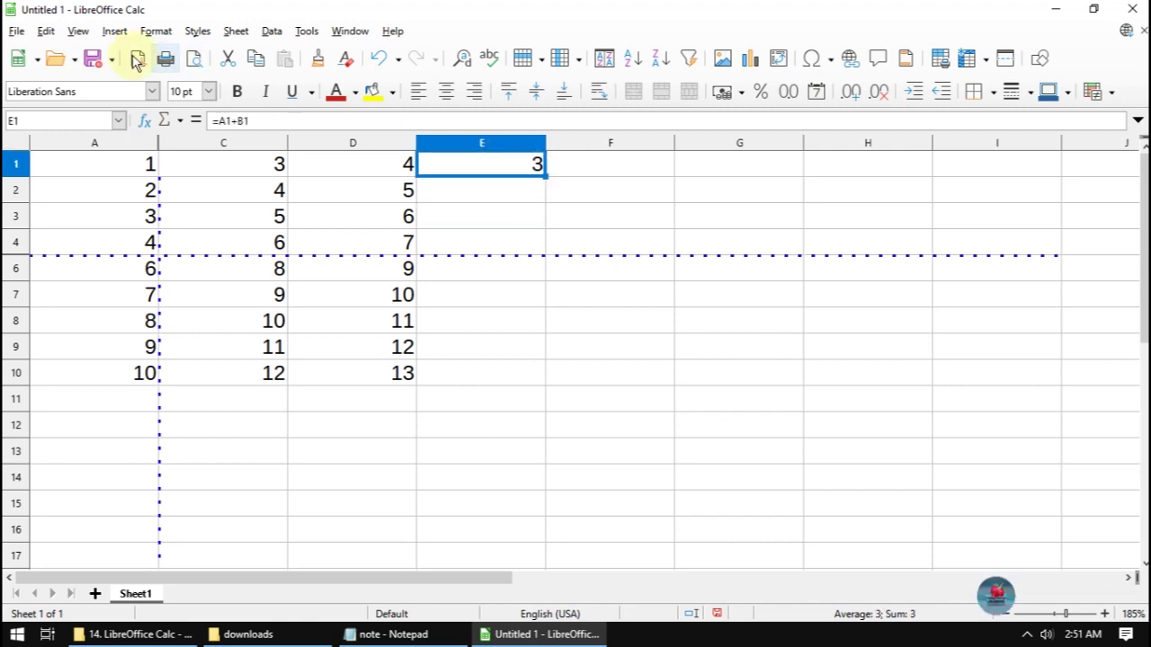
{"action": "left_click", "coordinate": [80, 36]}
{"action": "left_click", "coordinate": [132, 267]}
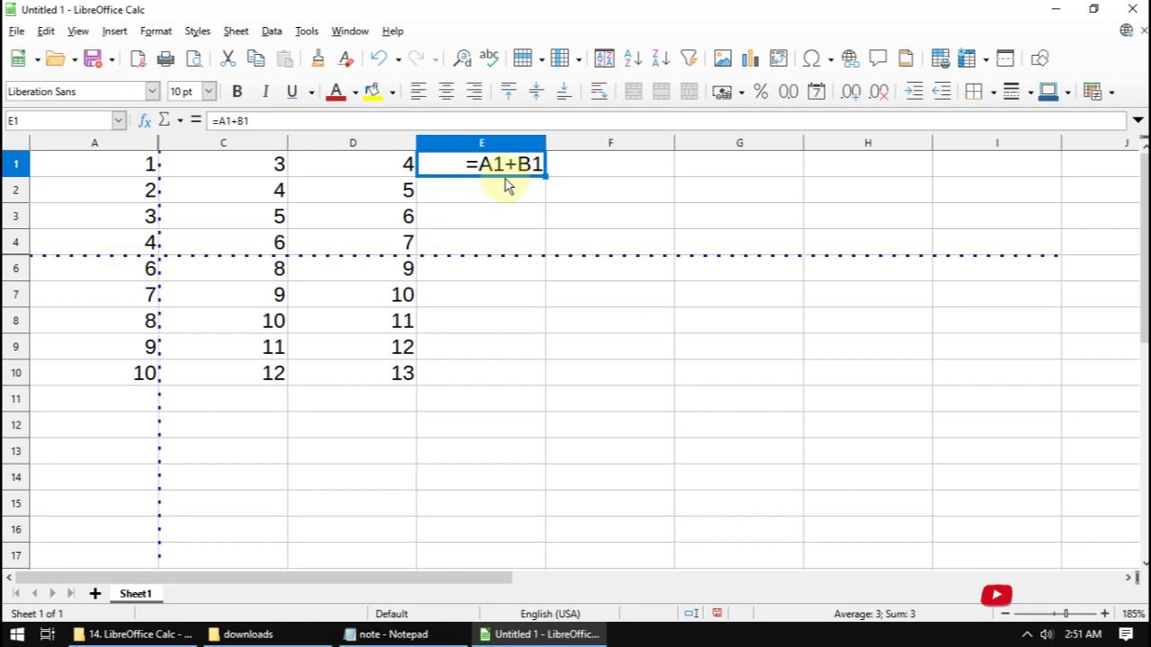
{"action": "left_click", "coordinate": [196, 60]}
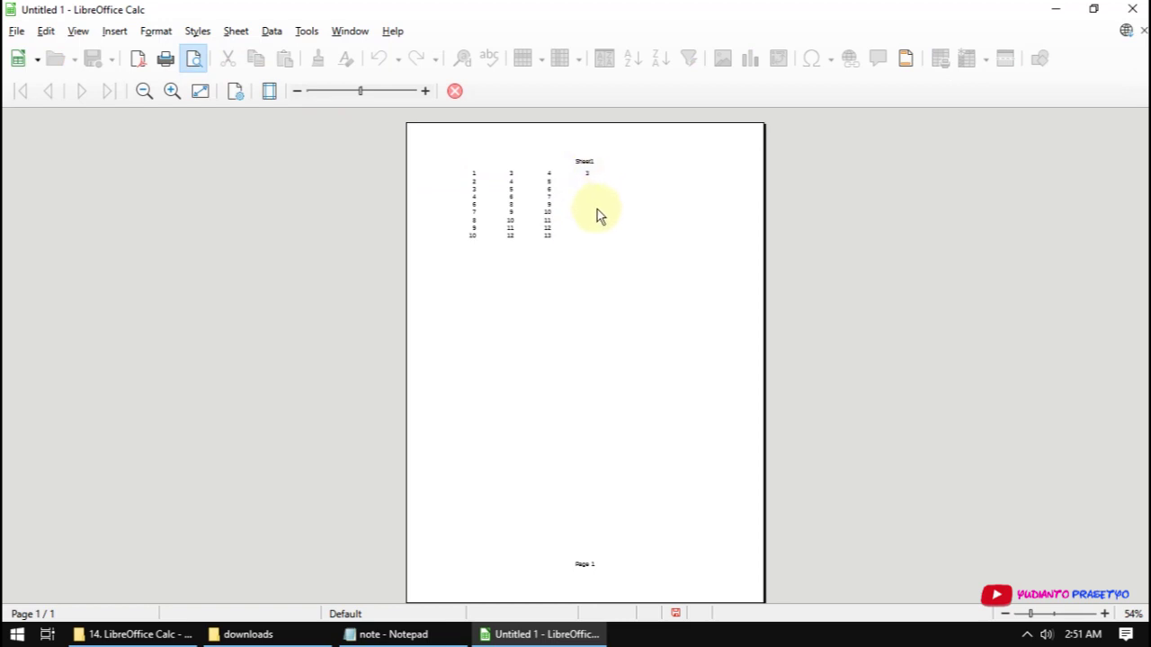
Zoom the print preview in and slightly out, then close it to return to the grid.
{"action": "left_click", "coordinate": [388, 91]}
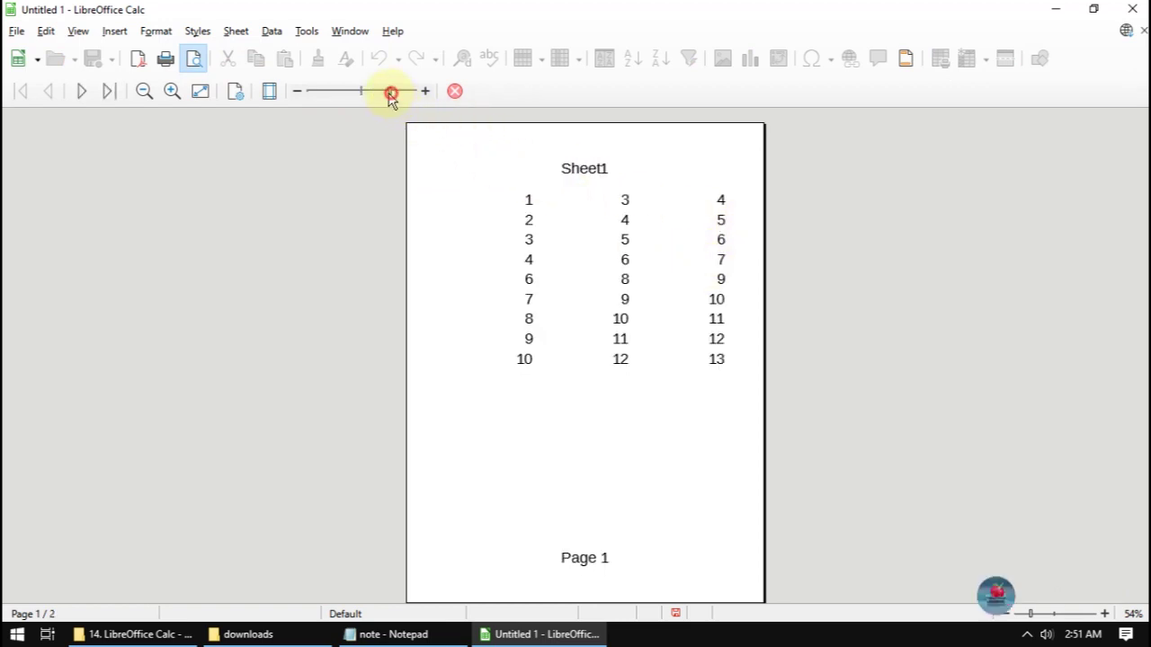
{"action": "left_click", "coordinate": [379, 93]}
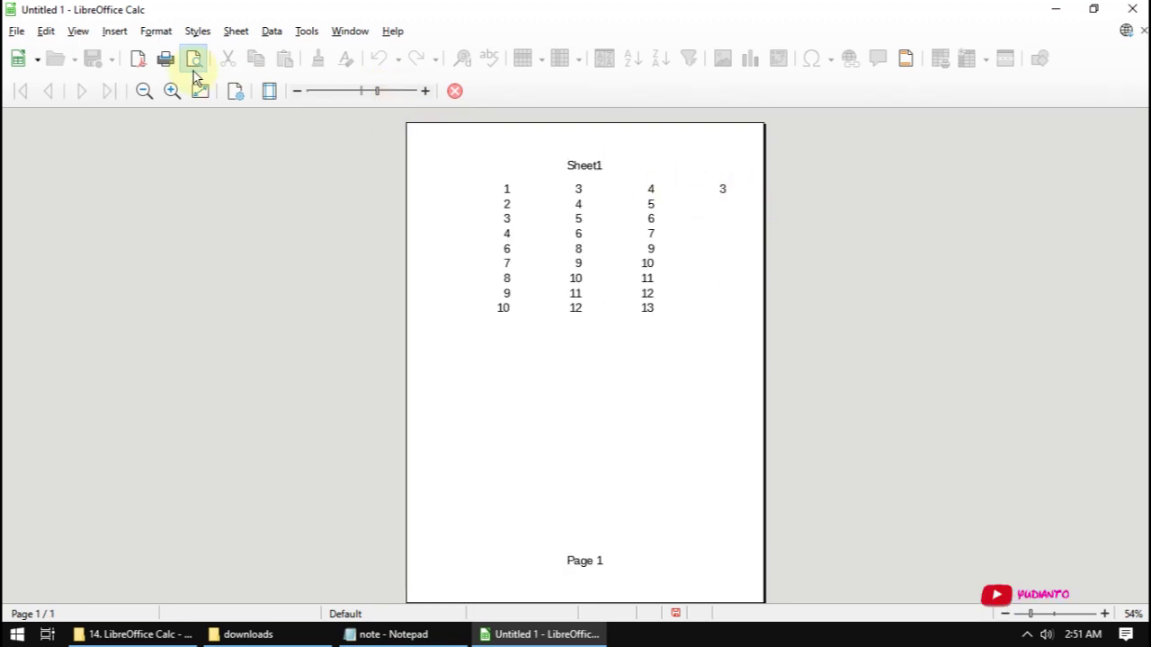
{"action": "left_click", "coordinate": [456, 96]}
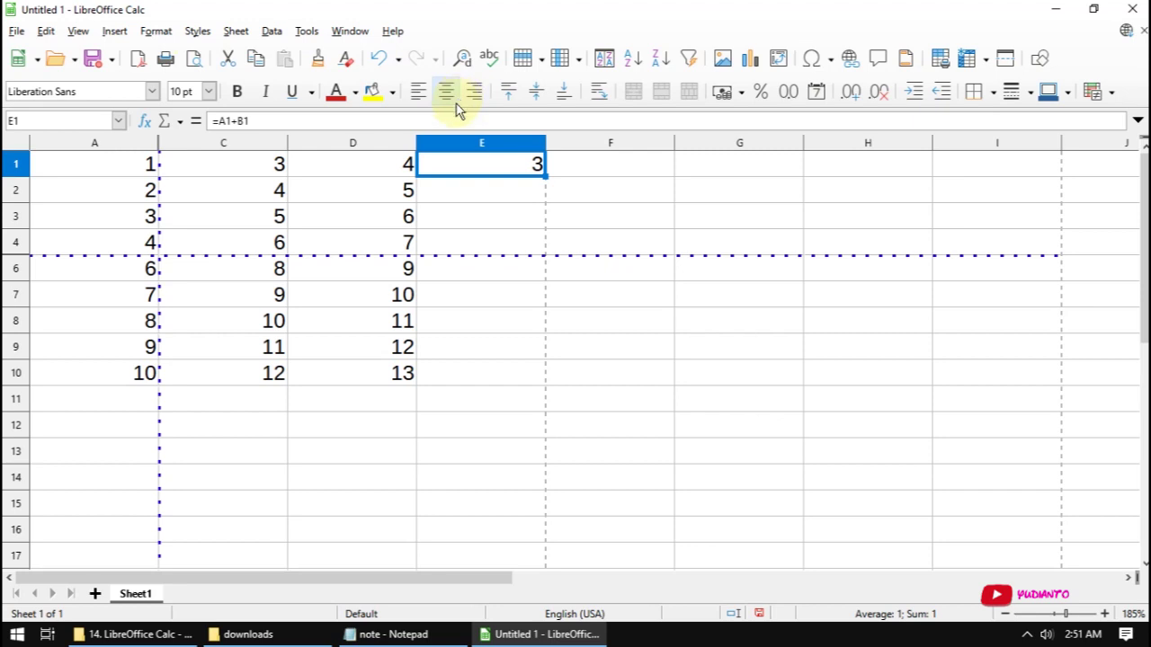
{"action": "left_click", "coordinate": [501, 196]}
{"action": "left_click", "coordinate": [501, 173]}
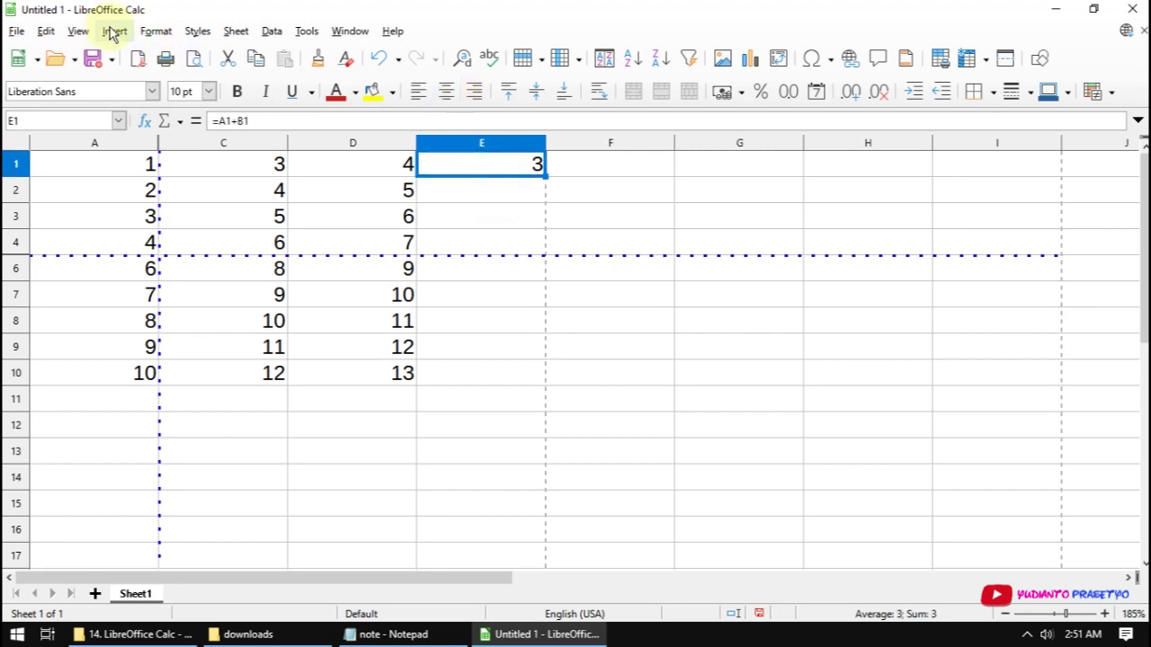
{"action": "left_click", "coordinate": [74, 32]}
{"action": "left_click", "coordinate": [147, 268]}
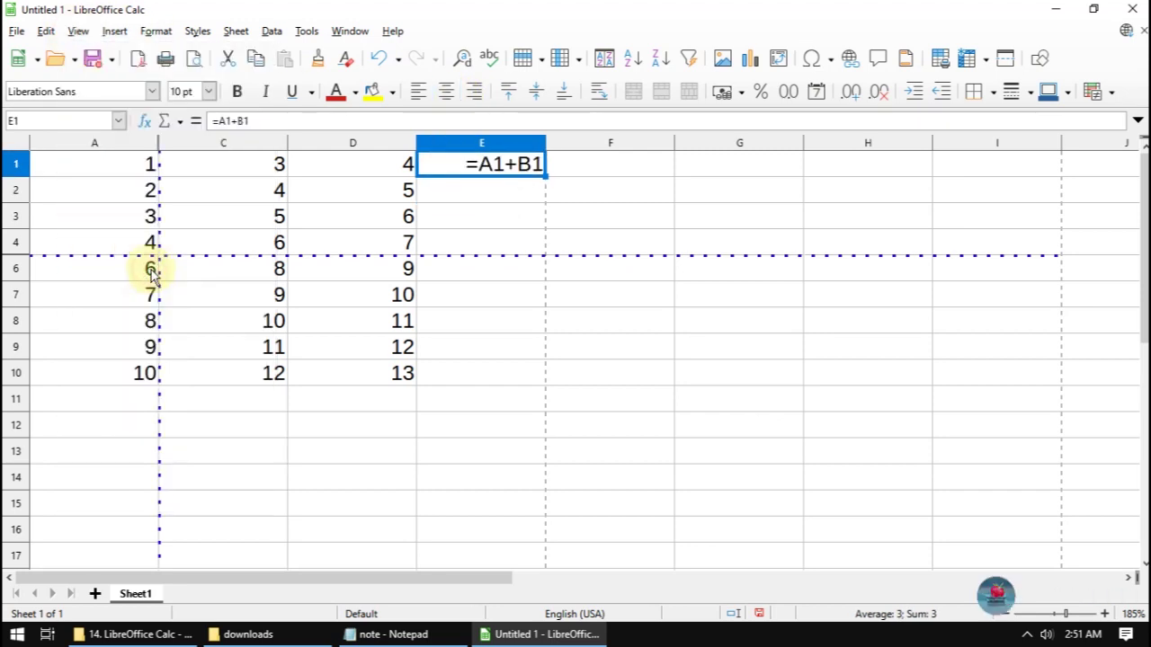
{"action": "left_click", "coordinate": [457, 190]}
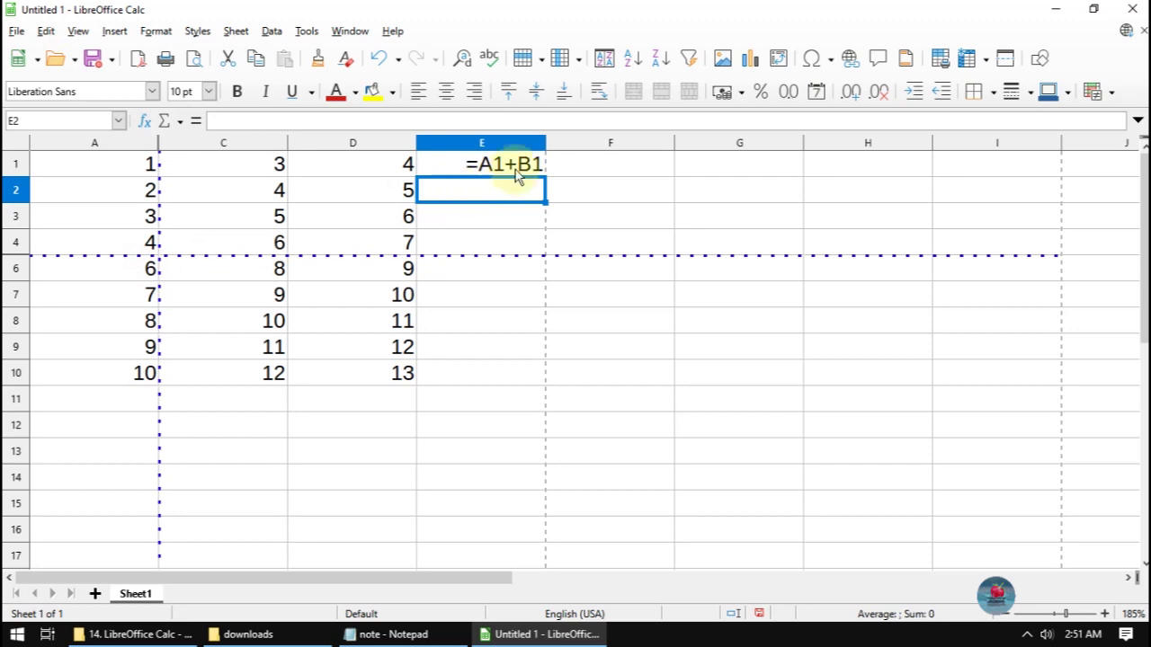
{"action": "left_click", "coordinate": [400, 634]}
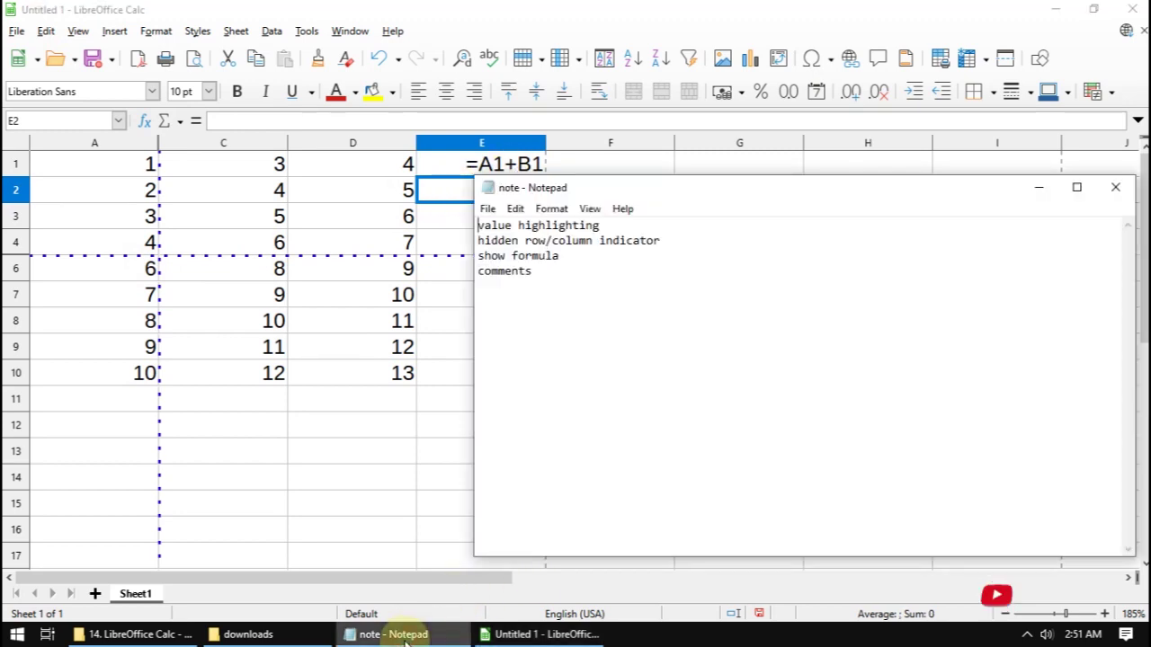
{"action": "left_click", "coordinate": [400, 634]}
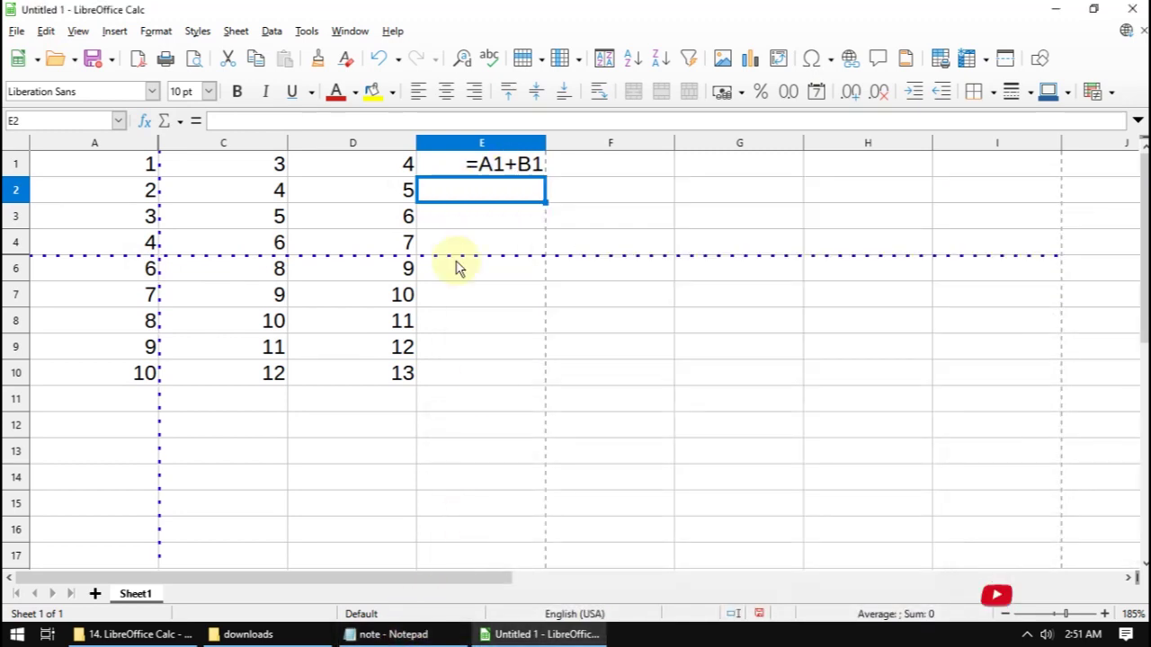
{"action": "left_click", "coordinate": [454, 170]}
{"action": "left_click", "coordinate": [75, 32]}
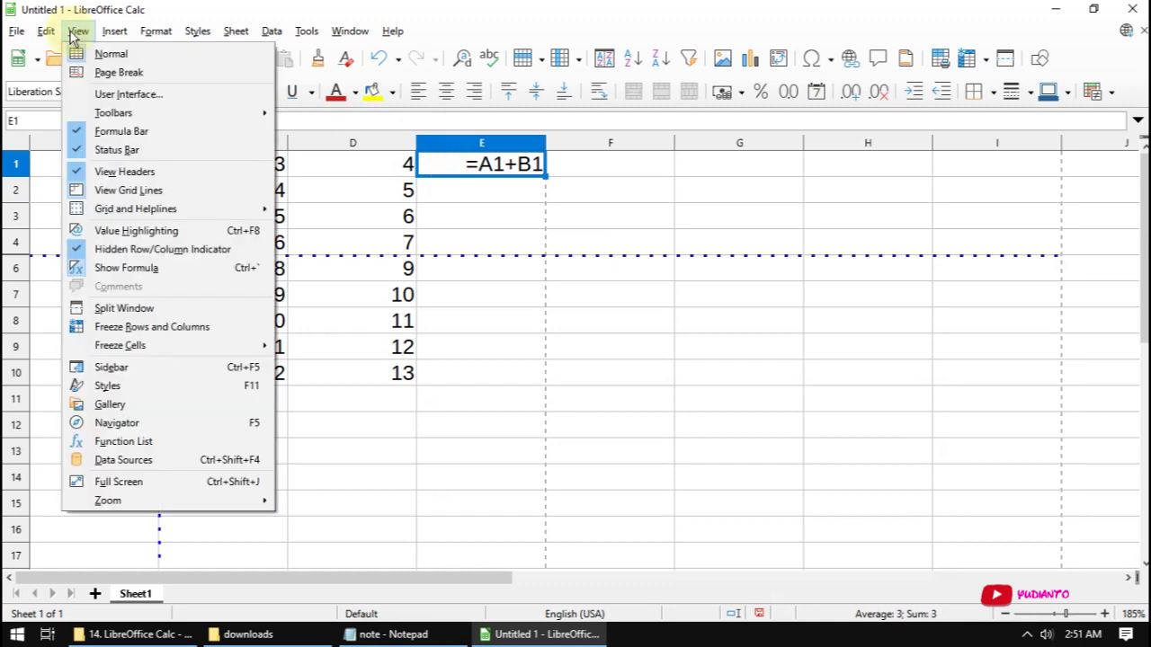
{"action": "left_click", "coordinate": [510, 222]}
{"action": "left_click", "coordinate": [509, 222]}
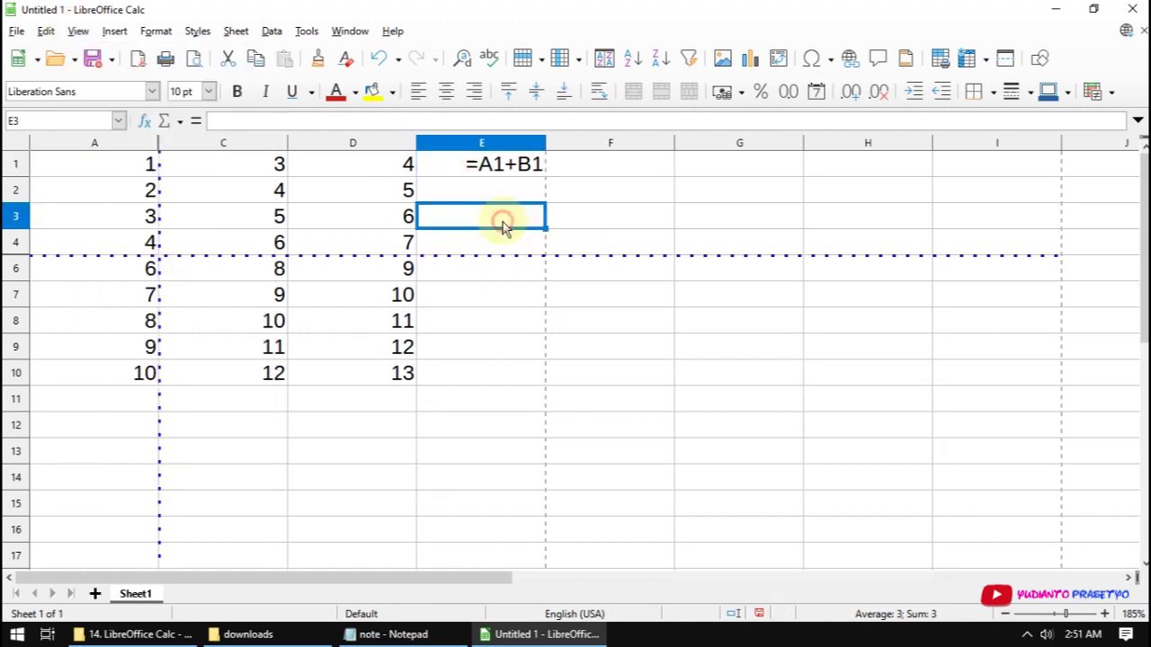
{"action": "left_click", "coordinate": [72, 33]}
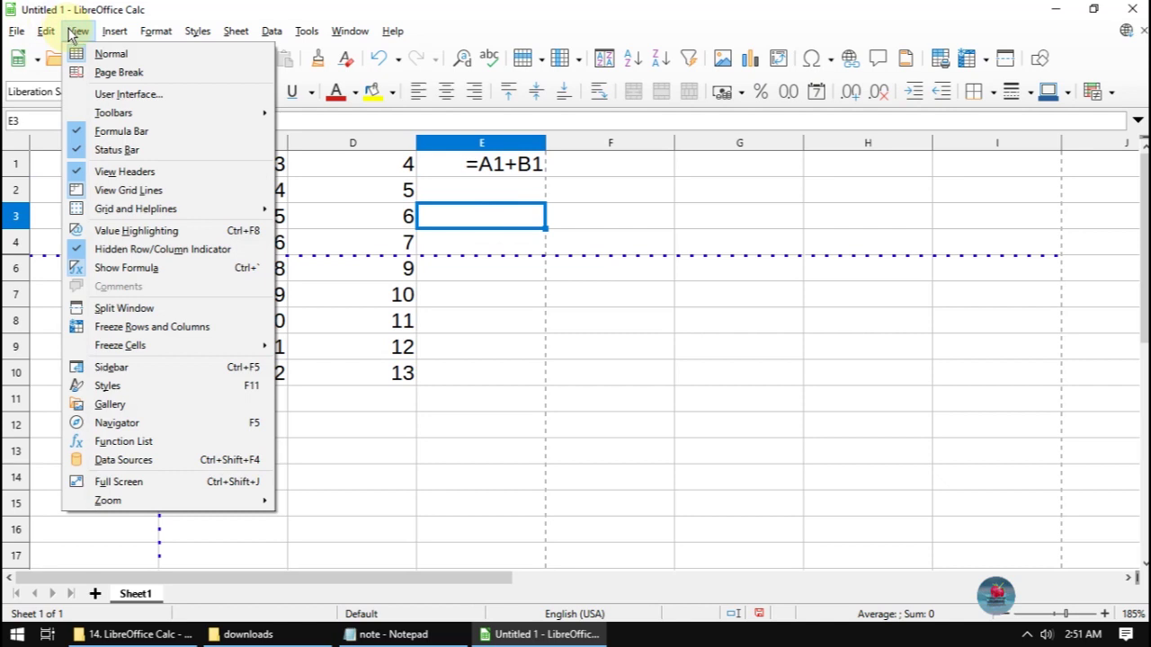
{"action": "left_click", "coordinate": [474, 433]}
{"action": "mouse_move", "coordinate": [134, 190]}
{"action": "left_mouse_down"}
{"action": "mouse_move", "coordinate": [355, 356]}
{"action": "mouse_move", "coordinate": [354, 373]}
{"action": "left_mouse_up"}
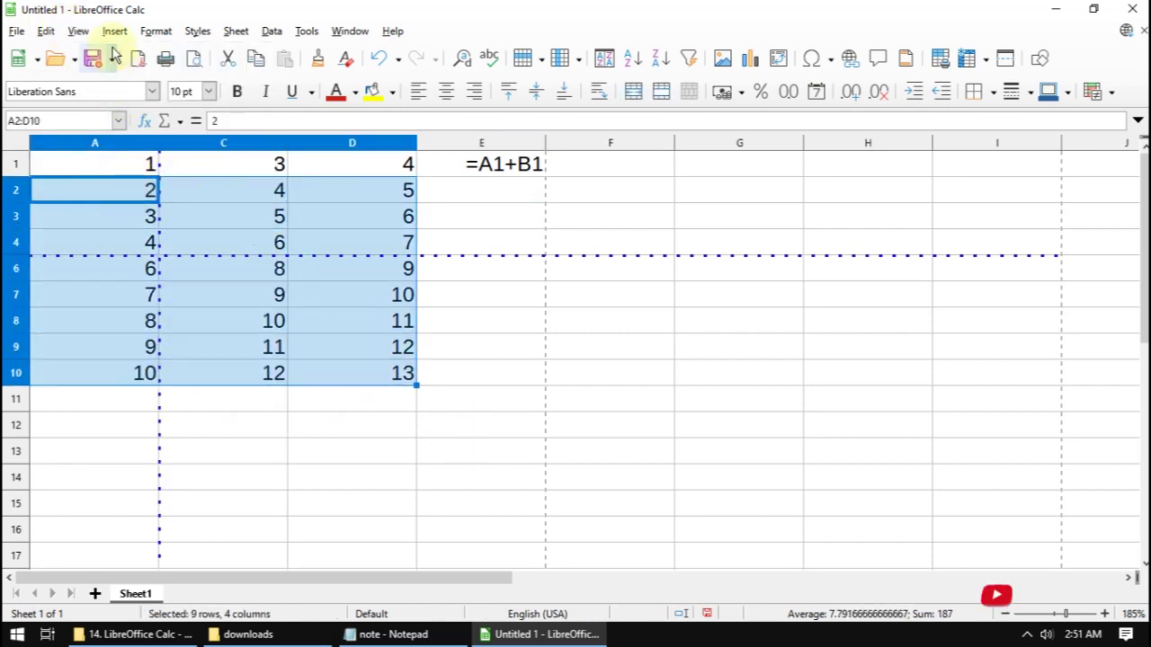
{"action": "left_click", "coordinate": [114, 31]}
{"action": "mouse_move", "coordinate": [79, 36]}
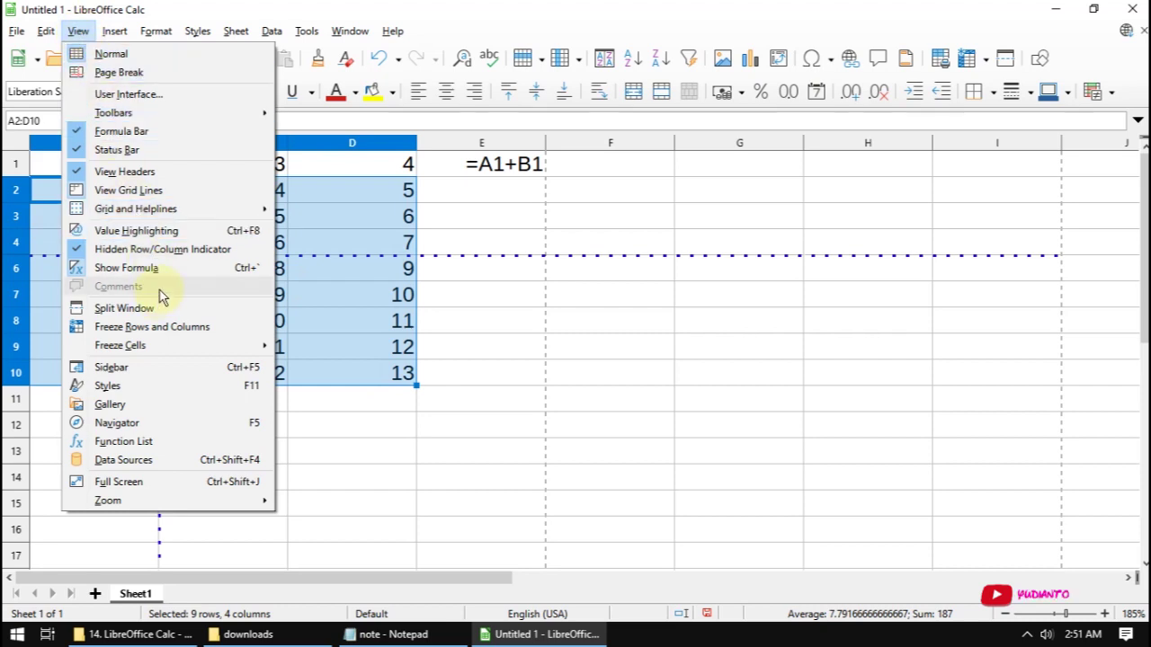
{"action": "left_click", "coordinate": [464, 176]}
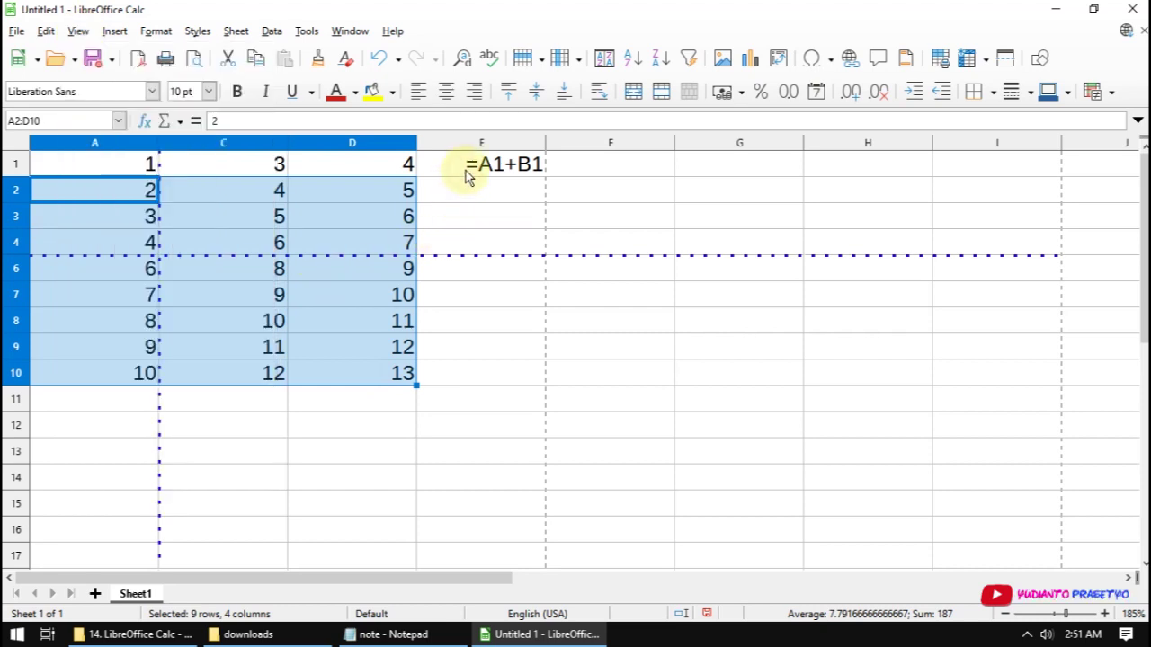
{"action": "left_click", "coordinate": [464, 170]}
{"action": "left_click", "coordinate": [79, 32]}
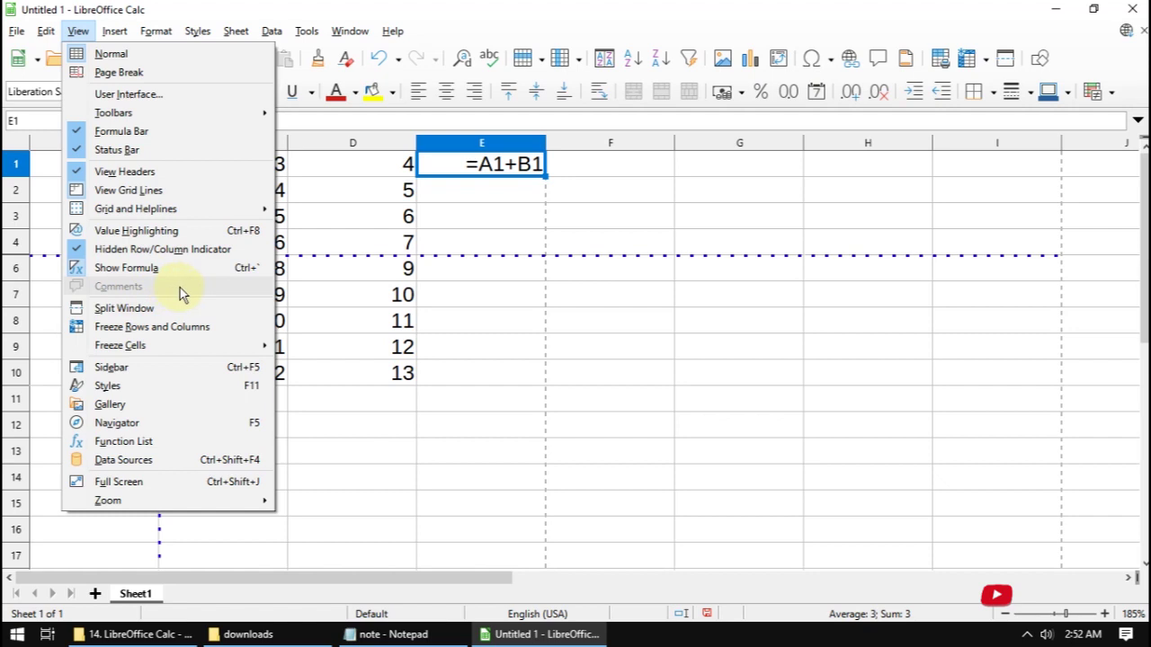
{"action": "left_click", "coordinate": [385, 218]}
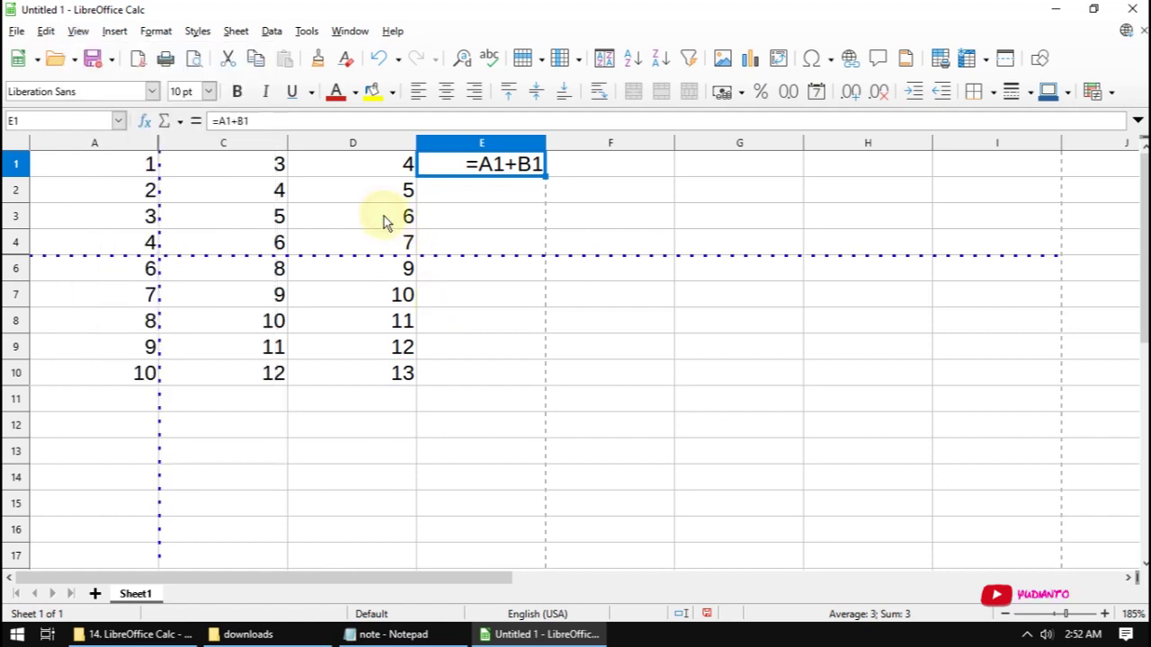
{"action": "left_click", "coordinate": [385, 220]}
{"action": "left_click", "coordinate": [78, 30]}
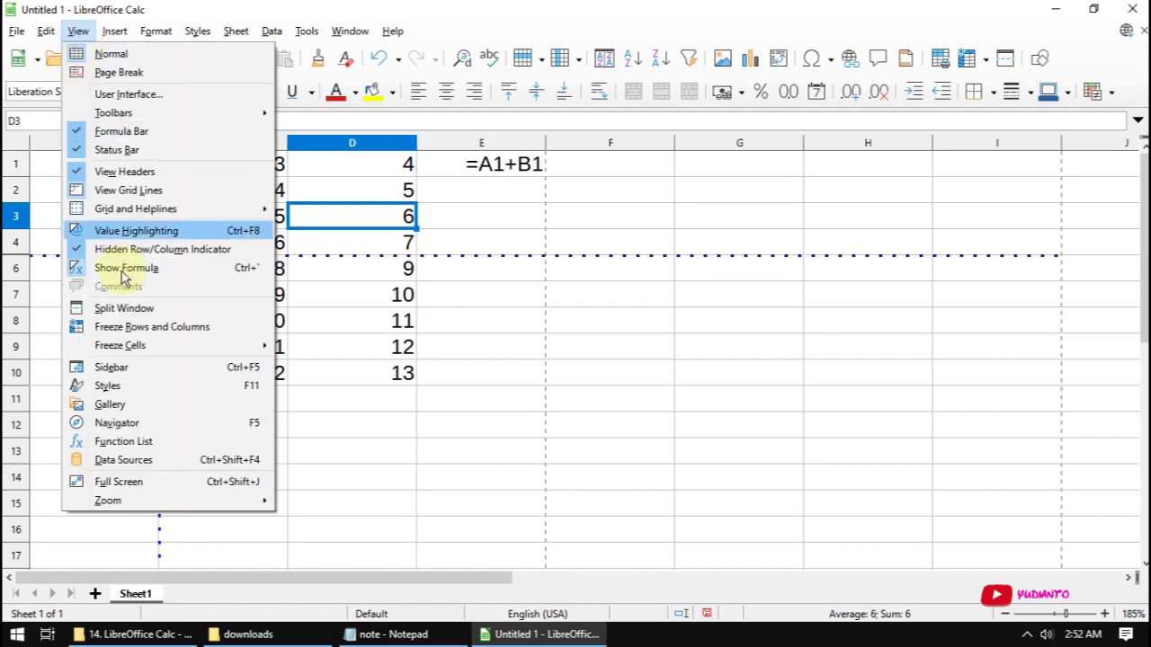
{"action": "left_click", "coordinate": [483, 322]}
{"action": "left_click_drag", "start_coordinate": [99, 163], "coordinate": [135, 369]}
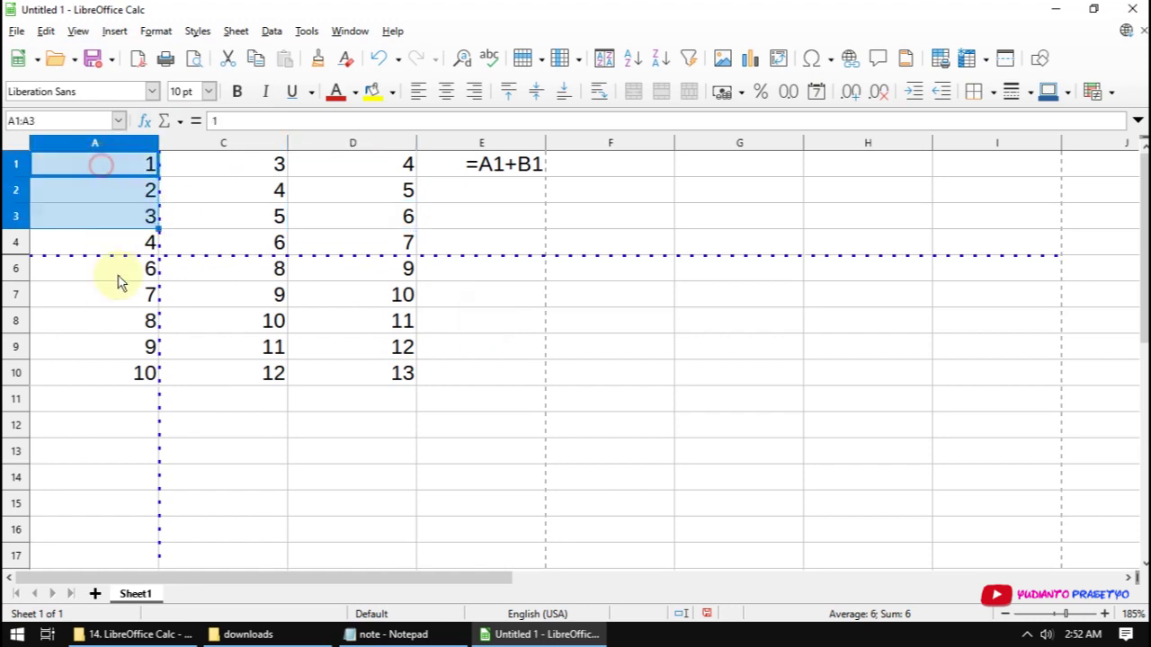
{"action": "left_click", "coordinate": [78, 31]}
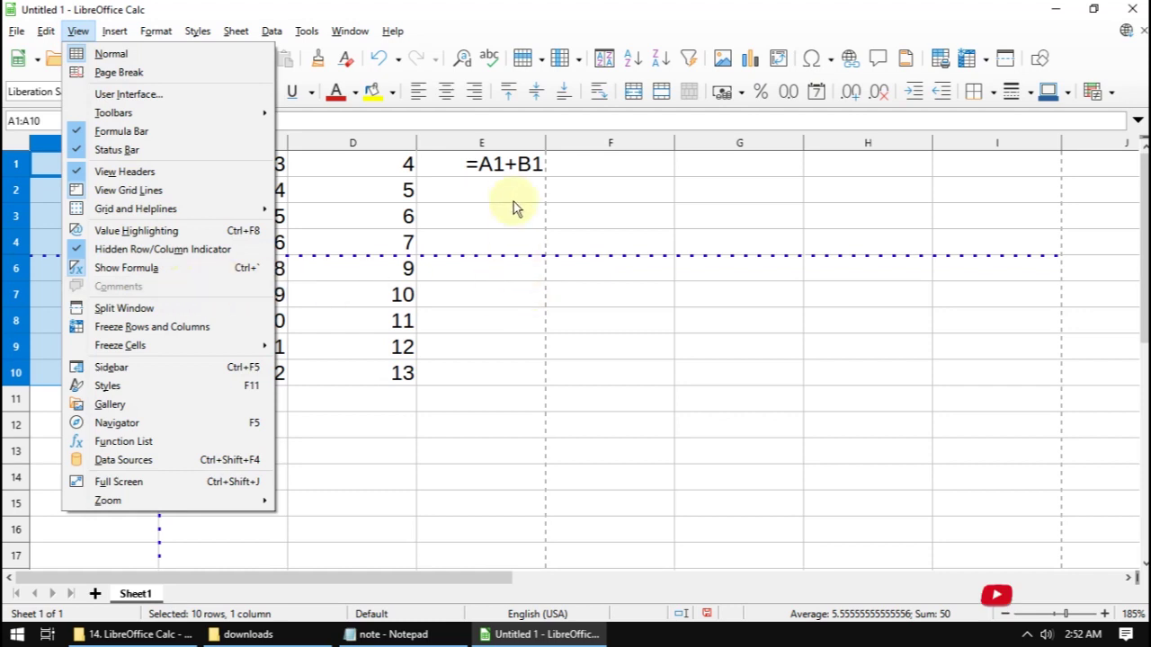
{"action": "left_click", "coordinate": [404, 165]}
{"action": "left_click", "coordinate": [404, 164]}
{"action": "right_click", "coordinate": [405, 164]}
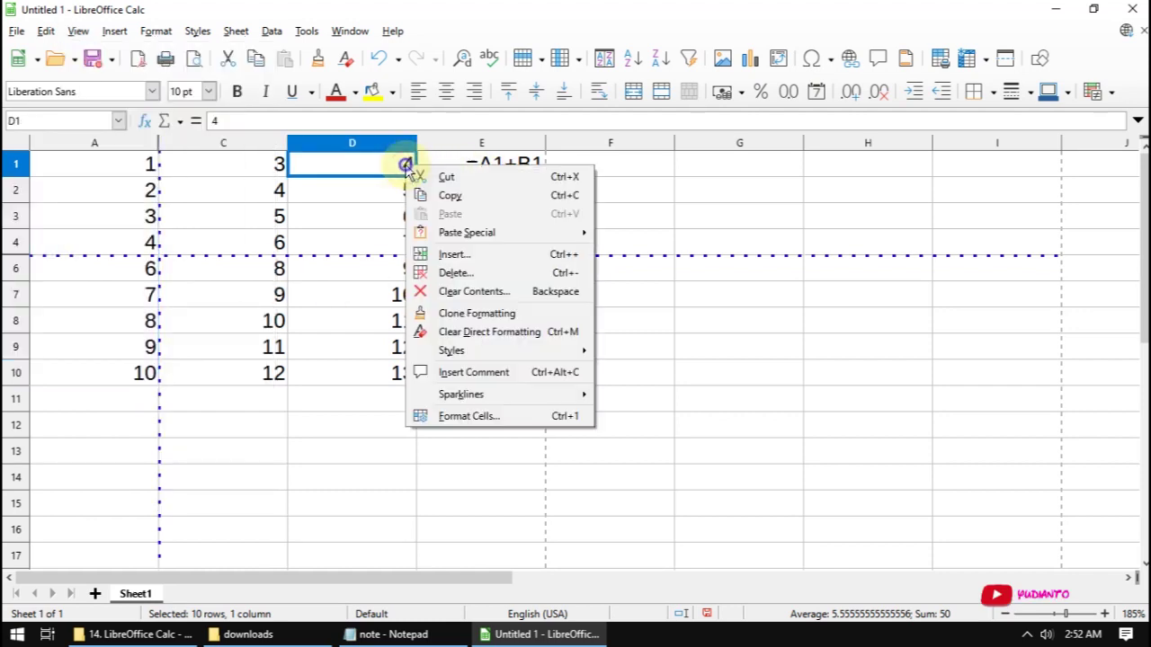
Add a comment reading 'test' to cell D1.
{"action": "left_click", "coordinate": [485, 372]}
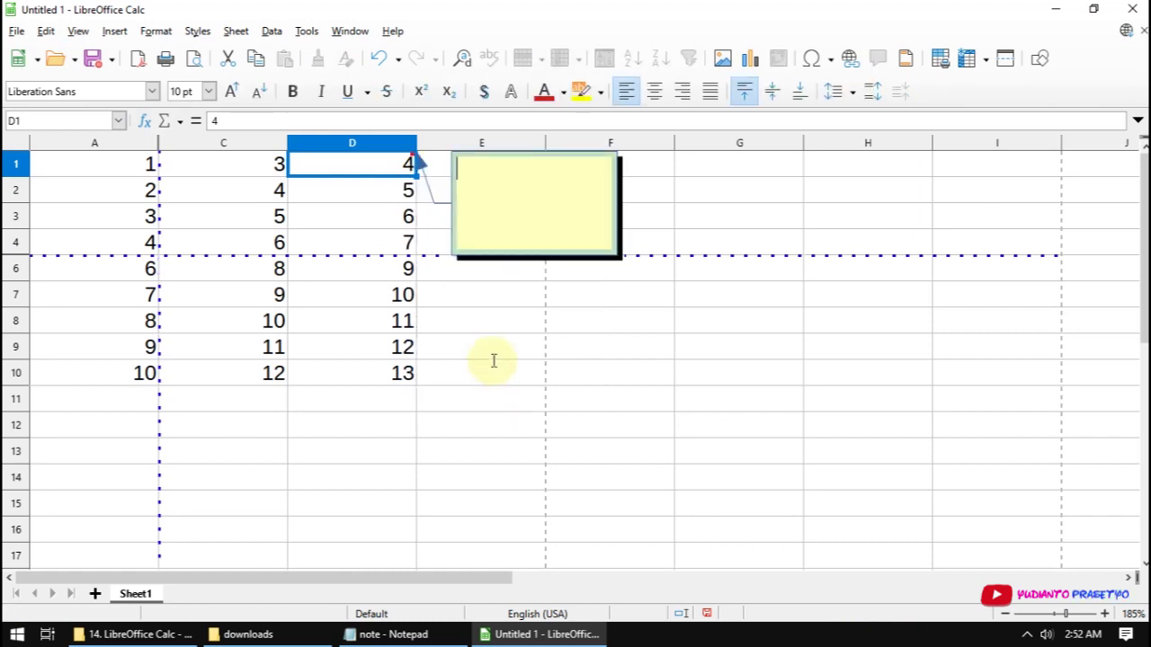
{"action": "type", "text": "test"}
{"action": "left_click", "coordinate": [538, 367]}
{"action": "left_click", "coordinate": [540, 366]}
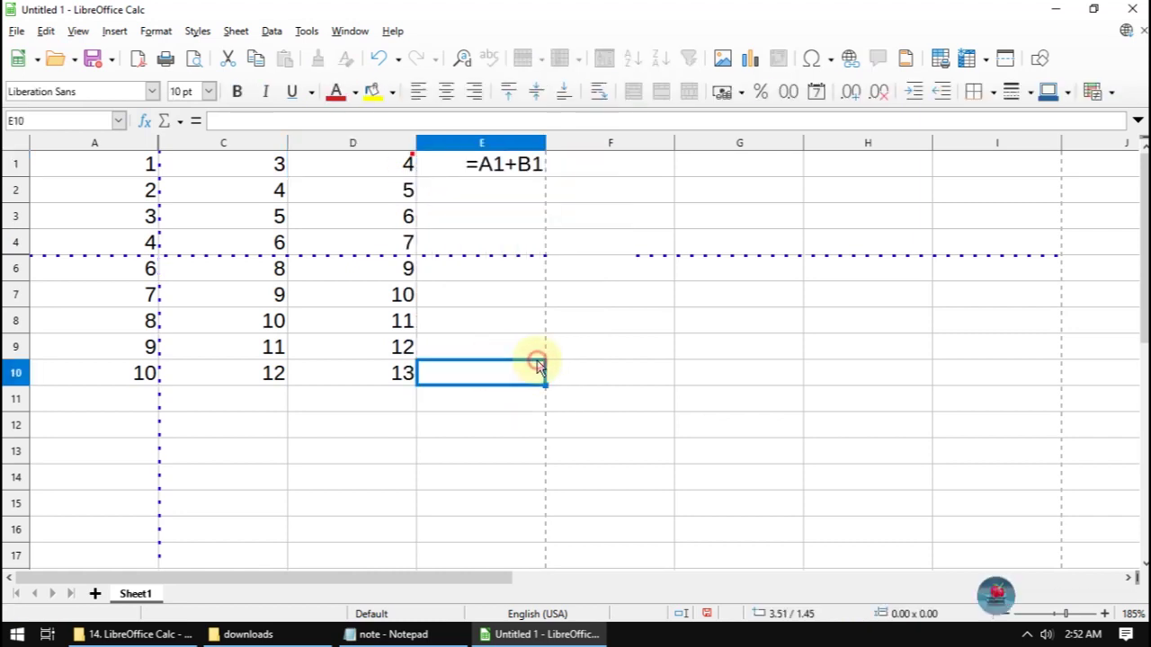
Keep D1's comment permanently displayed using View > Comments.
{"action": "left_click", "coordinate": [366, 176]}
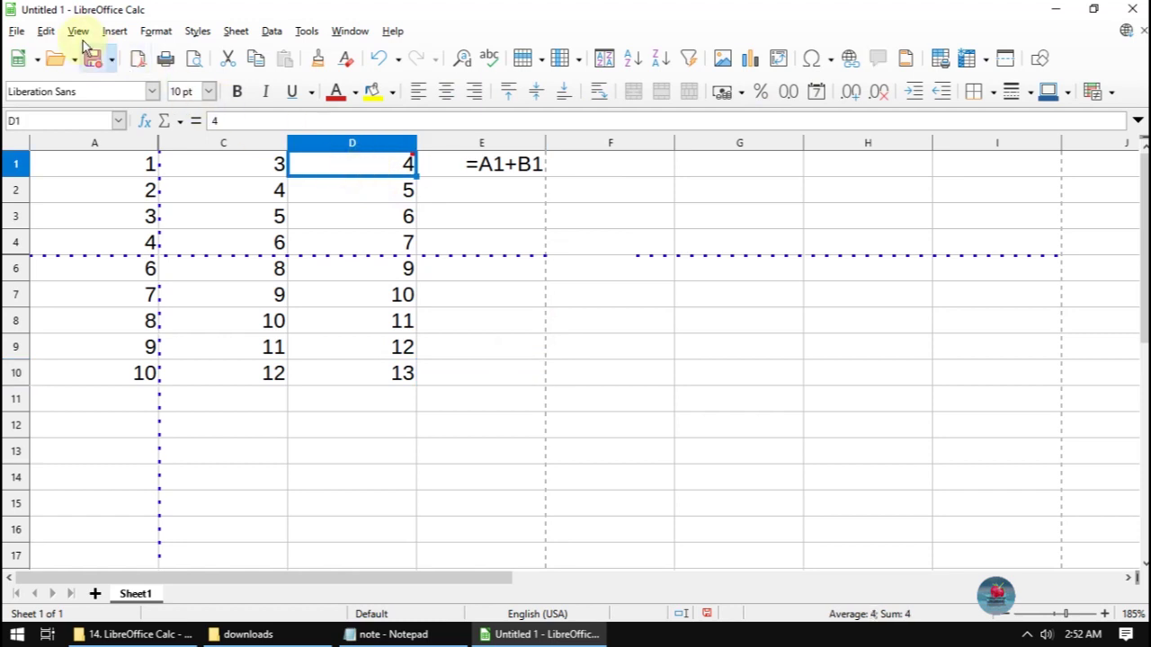
{"action": "left_click", "coordinate": [78, 30]}
{"action": "left_click", "coordinate": [194, 286]}
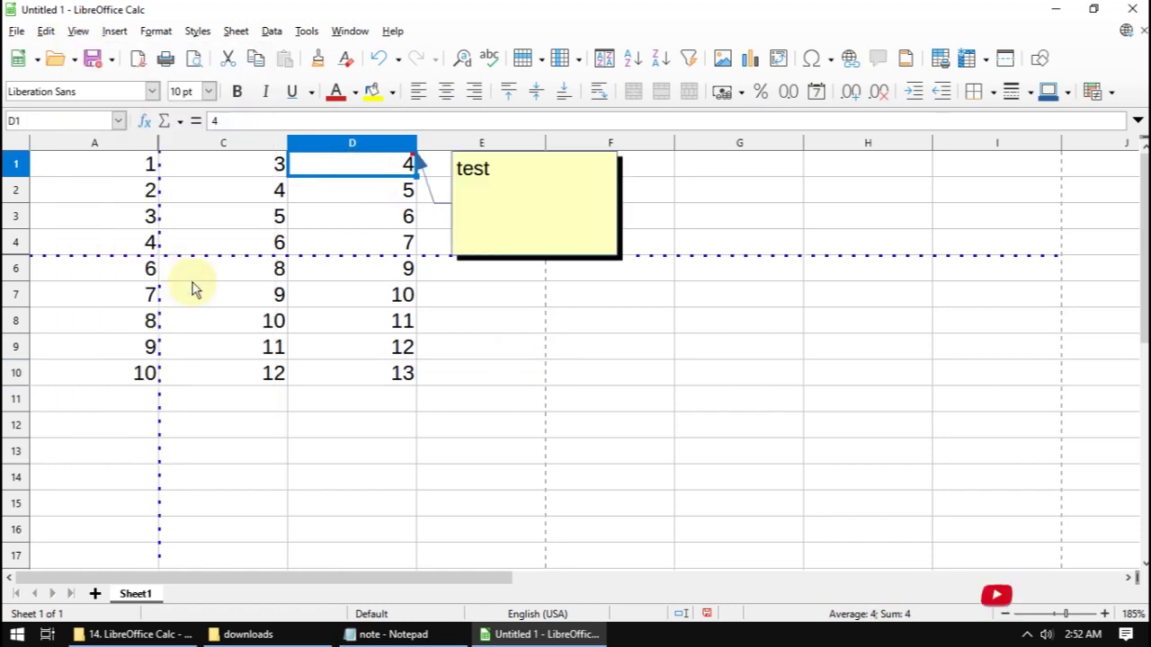
{"action": "left_click", "coordinate": [452, 318]}
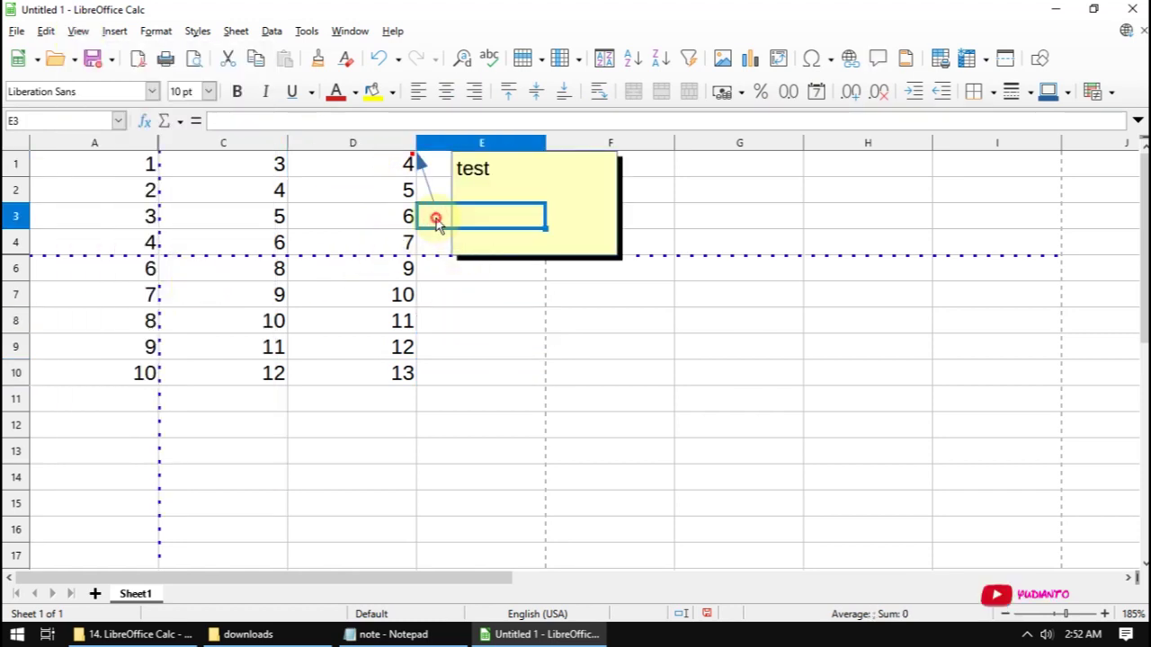
{"action": "left_click", "coordinate": [398, 169]}
{"action": "left_click", "coordinate": [78, 31]}
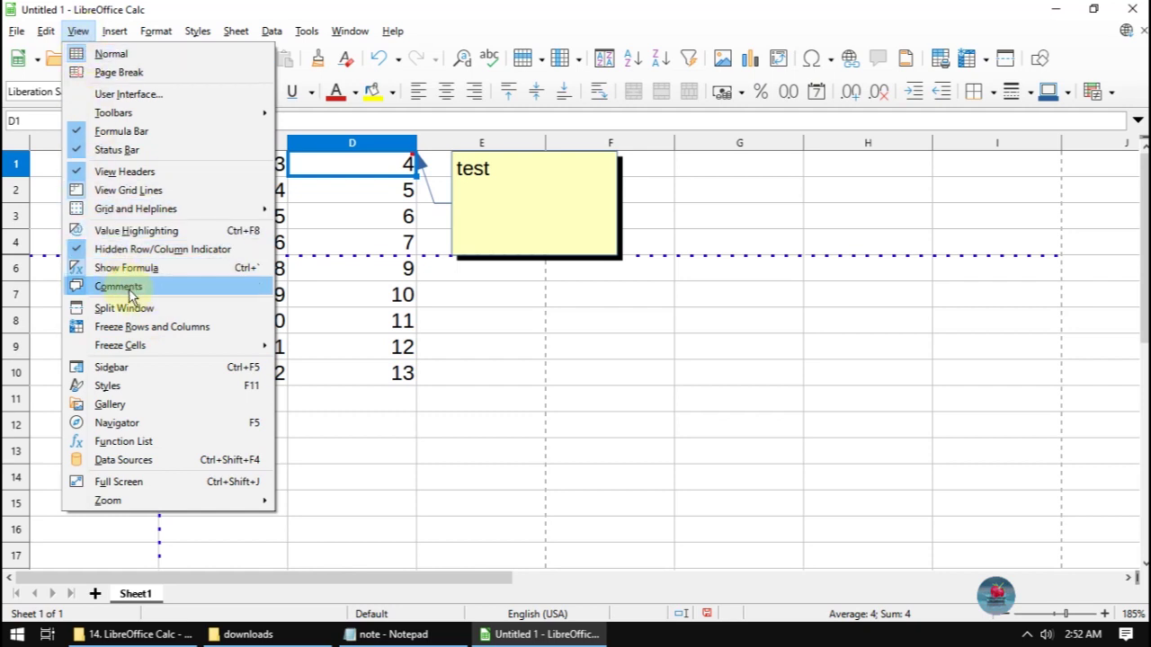
Toggle View > Comments off, on, then off, leaving D1's 'test' comment hidden.
{"action": "left_click", "coordinate": [132, 290]}
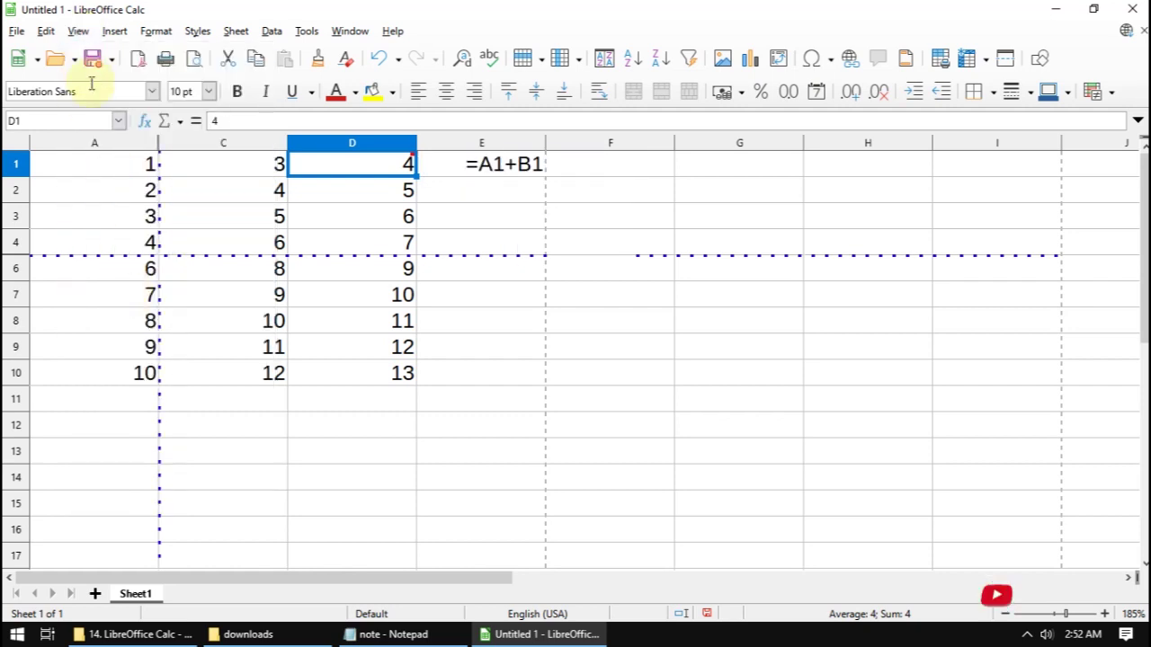
{"action": "left_click", "coordinate": [78, 30]}
{"action": "left_click", "coordinate": [151, 288]}
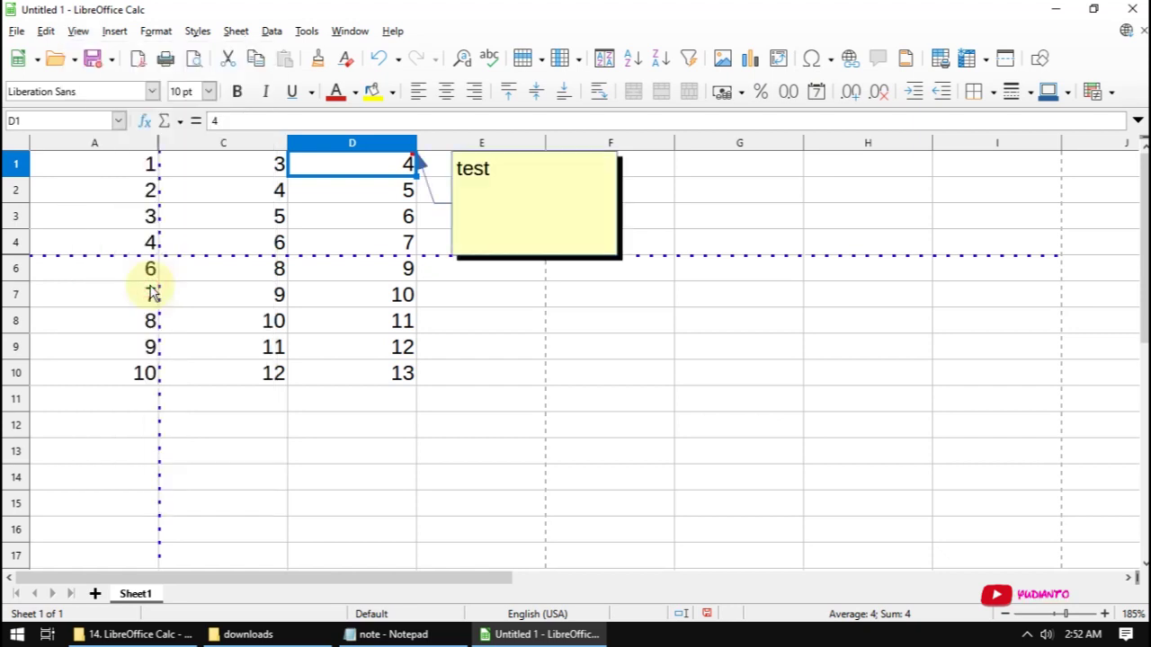
{"action": "left_click", "coordinate": [78, 30]}
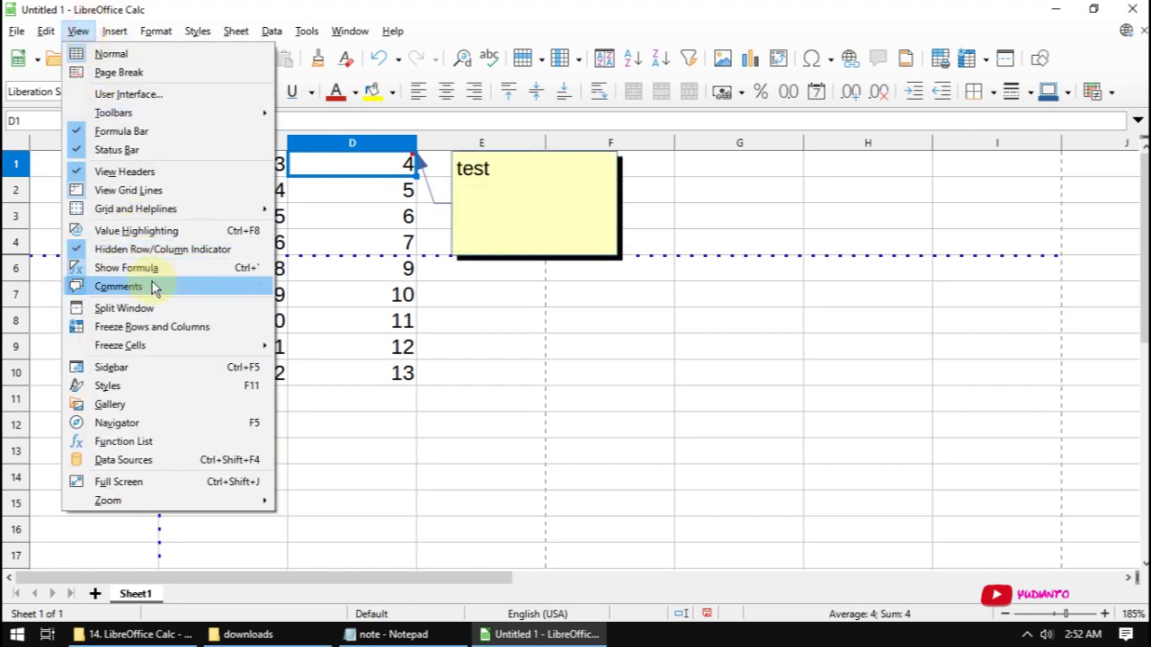
{"action": "left_click", "coordinate": [151, 288]}
Bring up the Notepad notes, minimize them, and show the hidden system tray icons.
{"action": "left_click", "coordinate": [409, 635]}
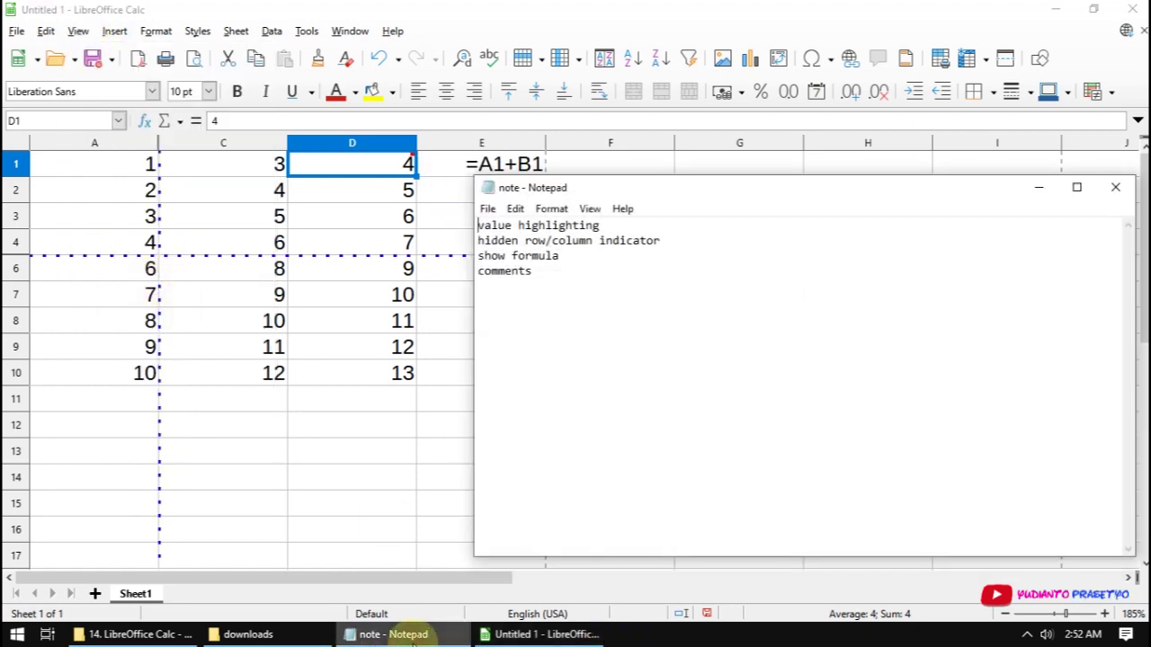
{"action": "left_click", "coordinate": [412, 635]}
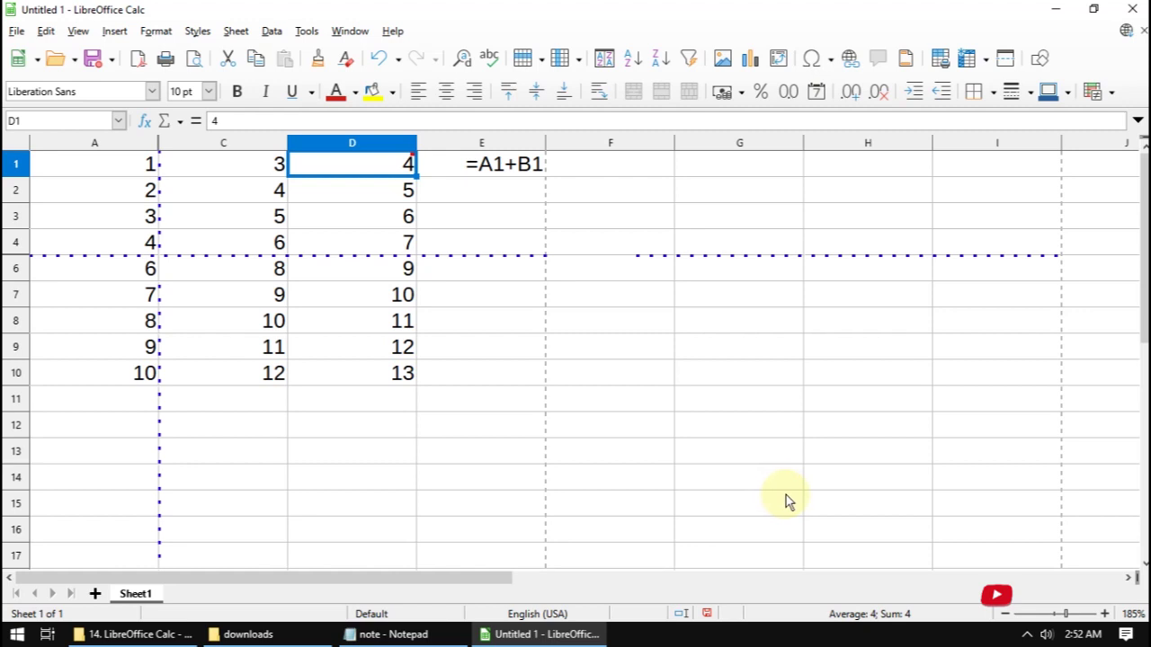
{"action": "left_click", "coordinate": [1025, 634]}
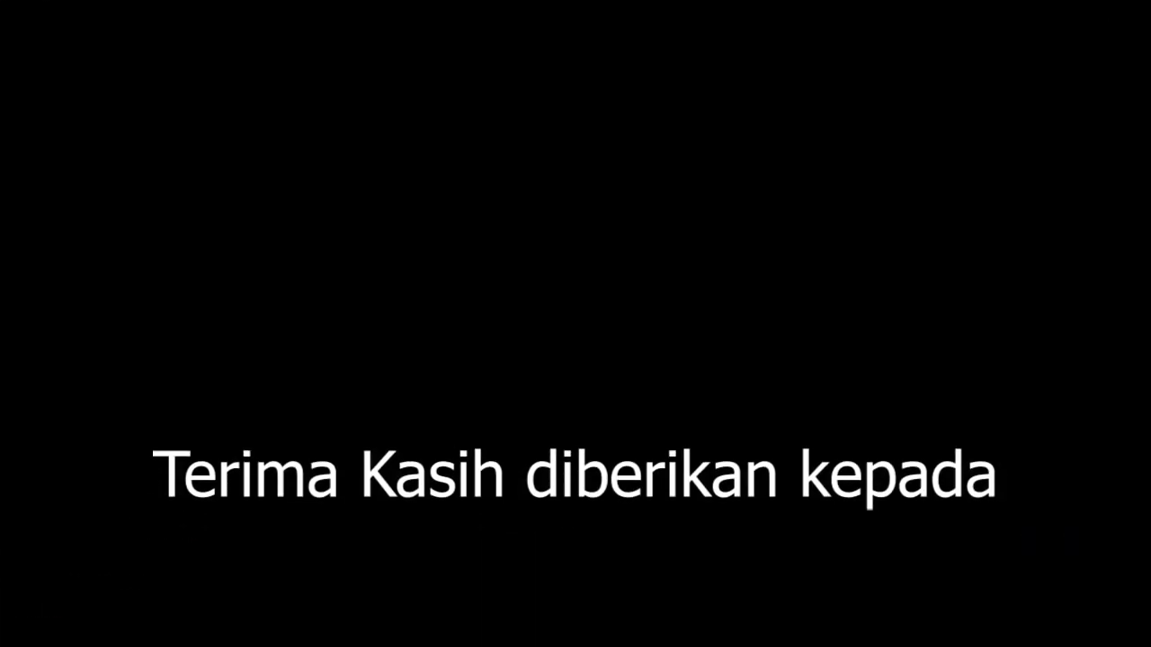